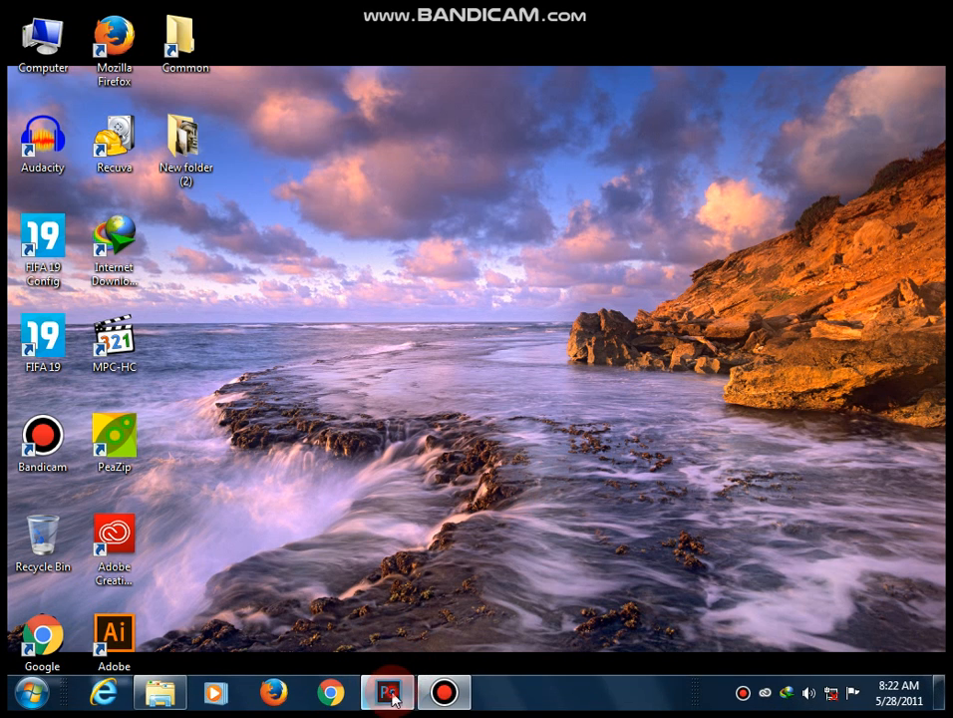
# Switch to Photoshop and pick the Move tool.
pyautogui.click(385, 688)
pyautogui.click(530, 329)
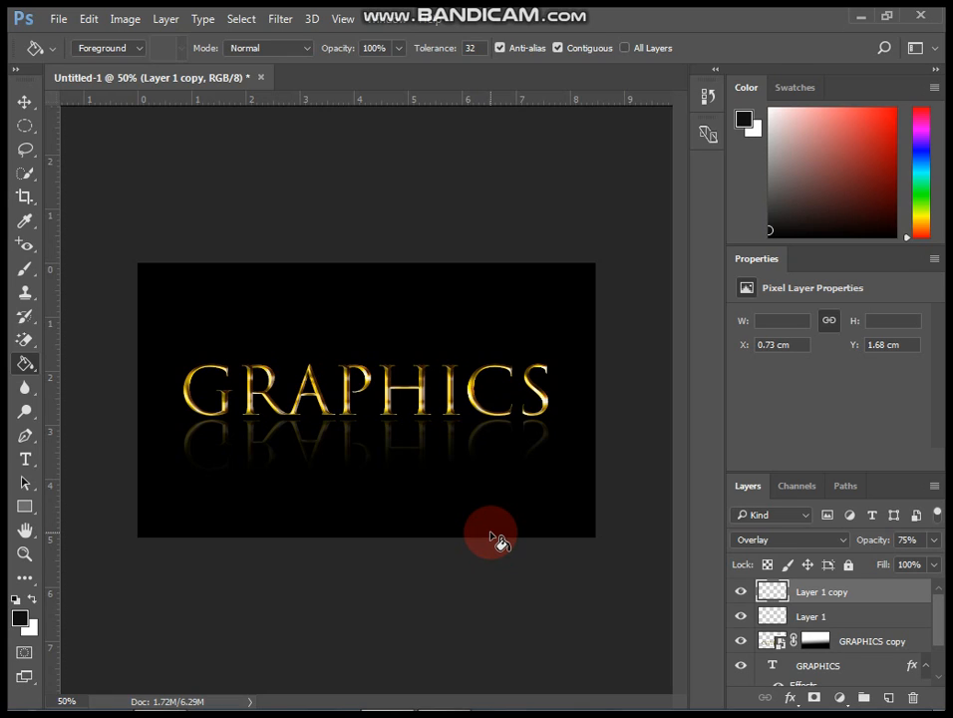
pyautogui.click(22, 104)
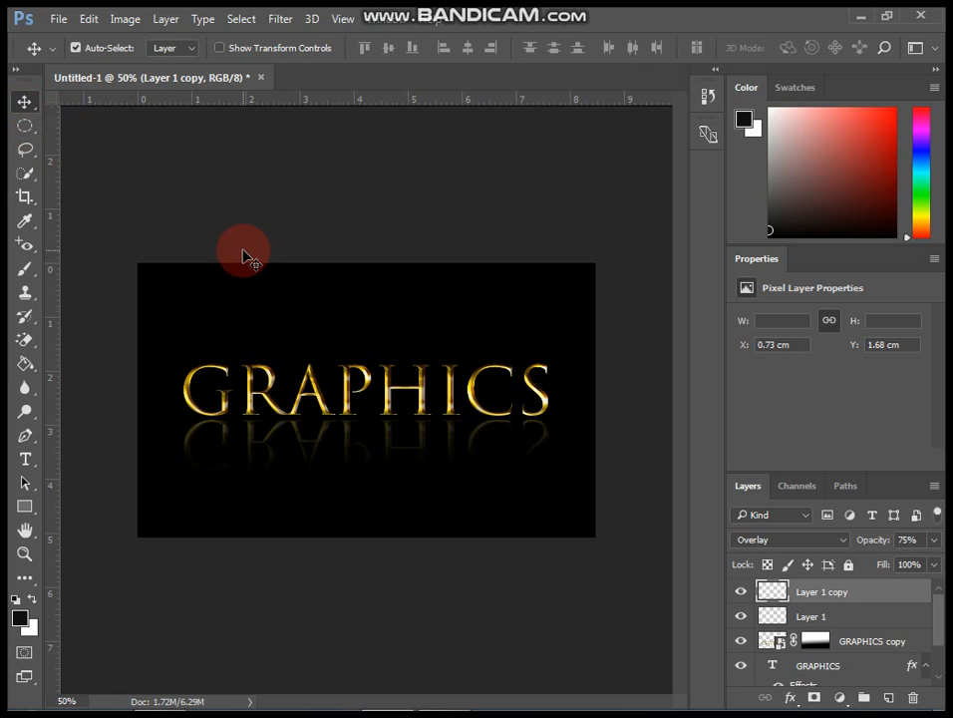
# Create a new 1000 × 600 px document at 300 pixels/inch with a black background.
pyautogui.click(59, 20)
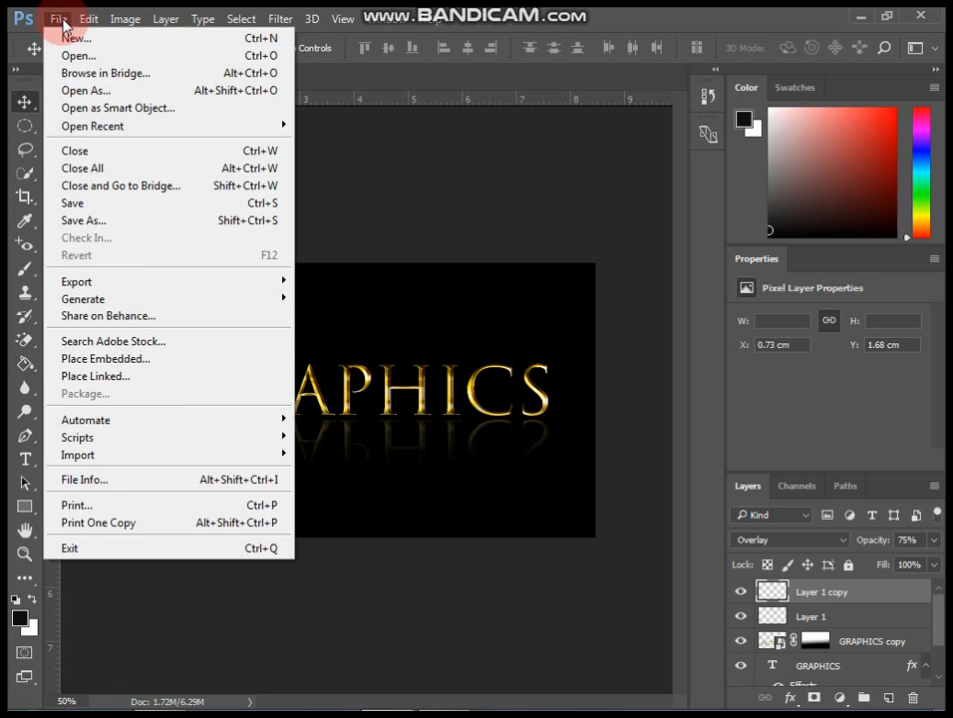
pyautogui.click(78, 42)
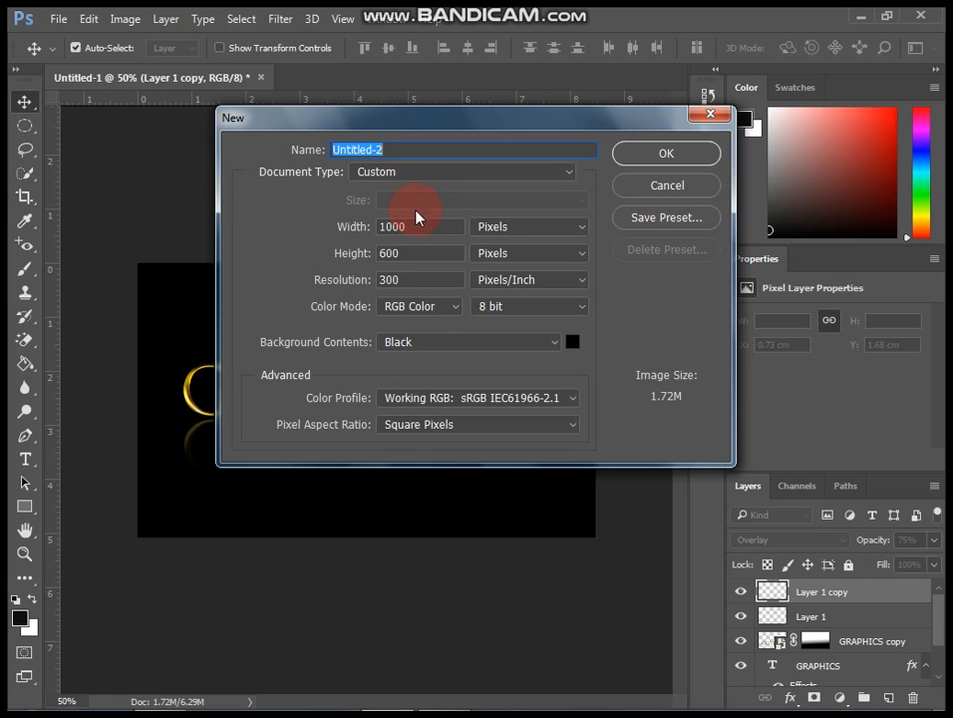
pyautogui.doubleClick(436, 228)
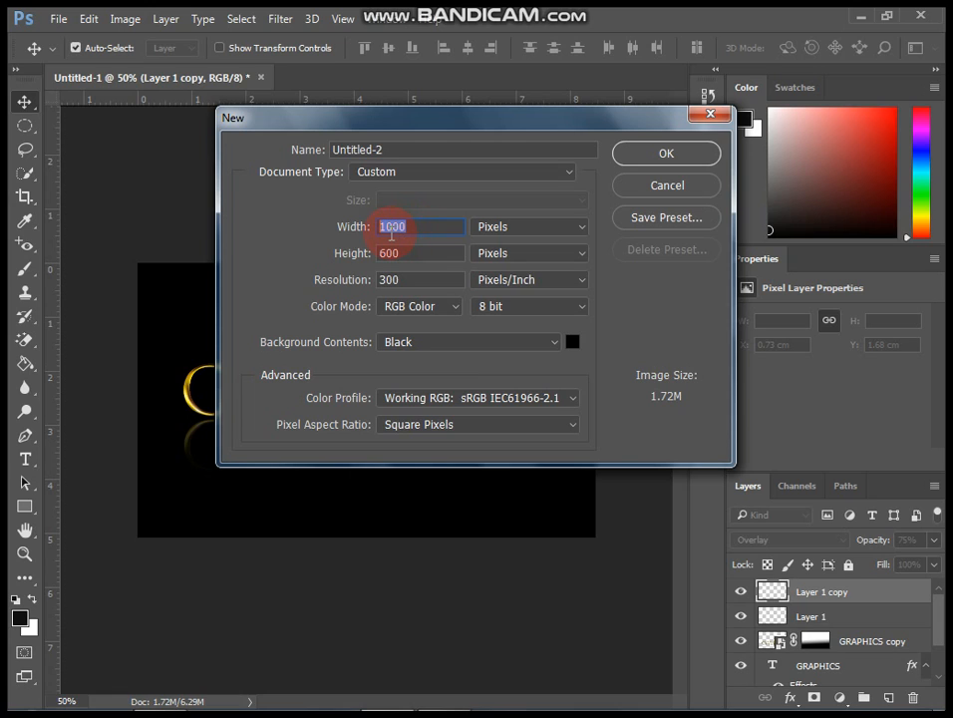
pyautogui.doubleClick(424, 259)
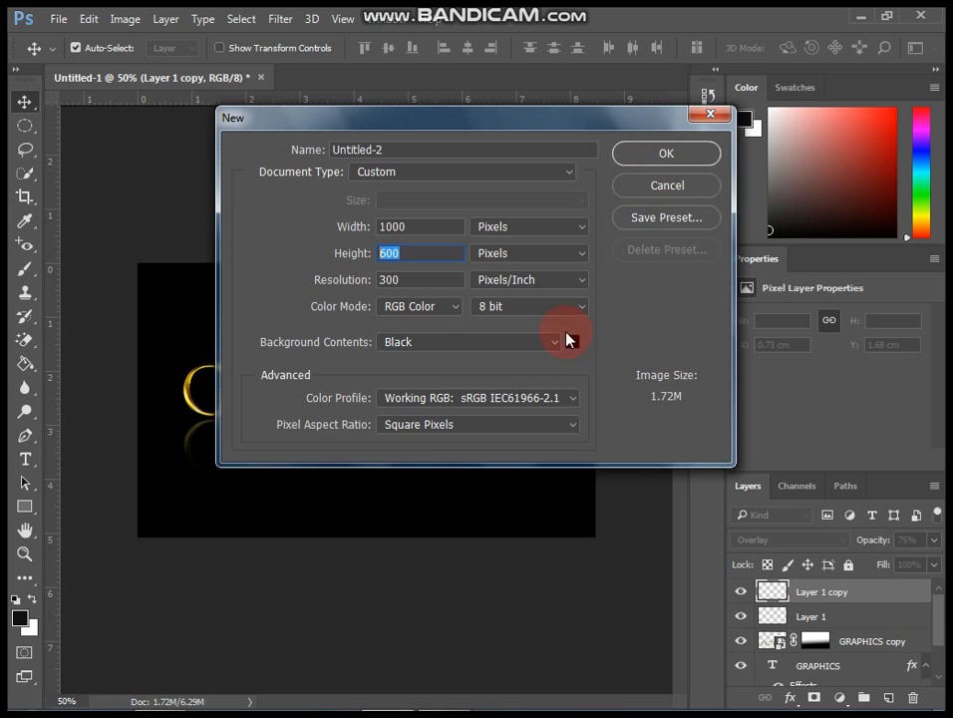
pyautogui.click(497, 340)
pyautogui.click(488, 347)
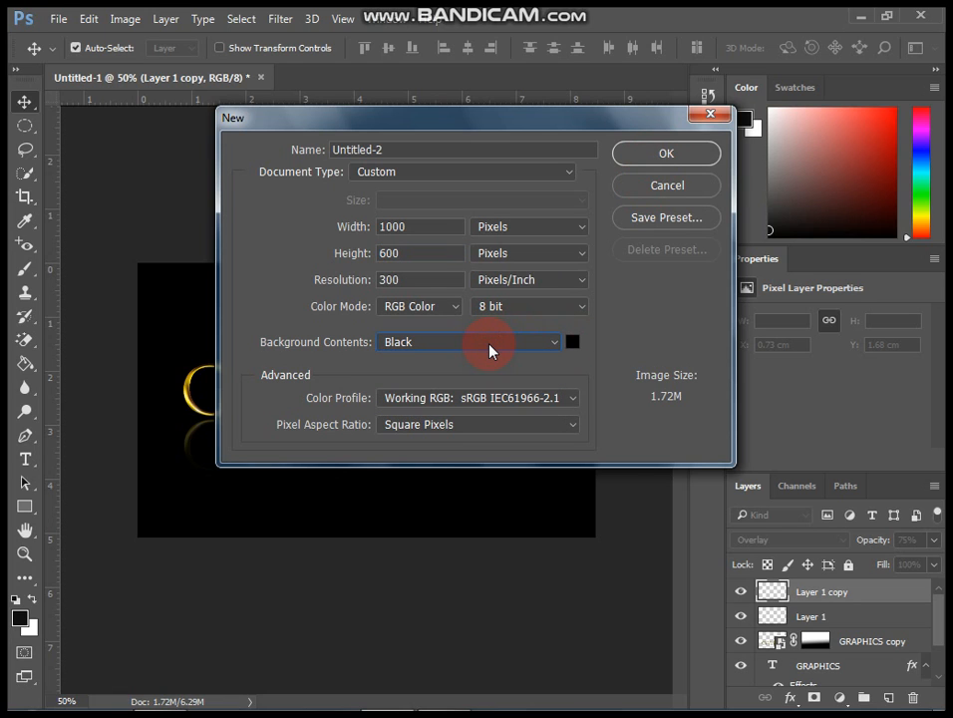
pyautogui.click(661, 157)
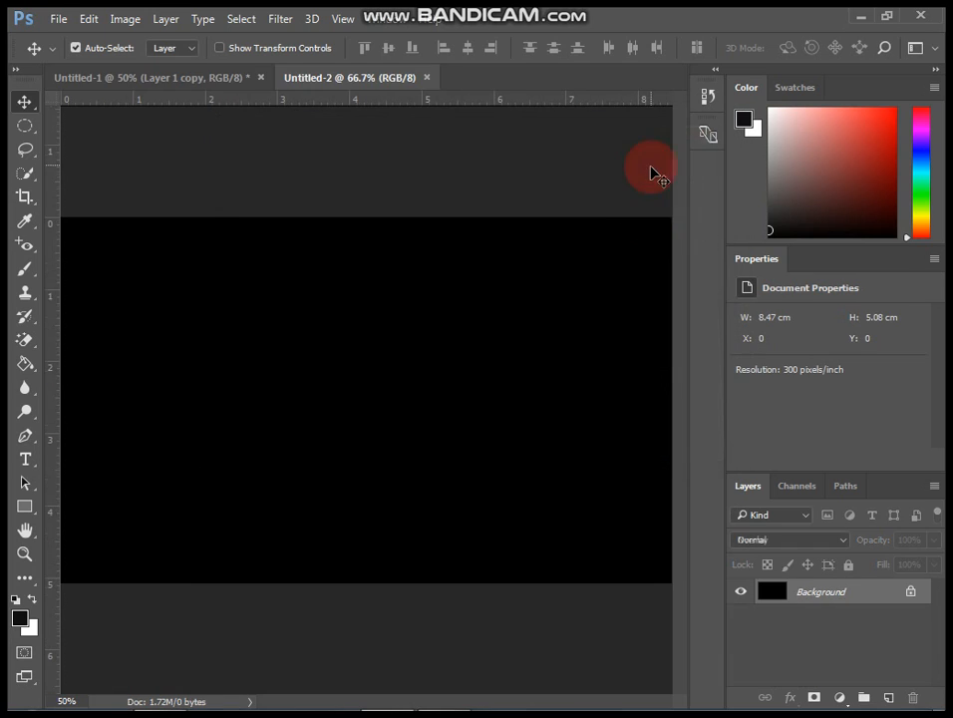
# Select the Type tool and set the font to Trajan Color.
pyautogui.hotkey('ctrl', '-')
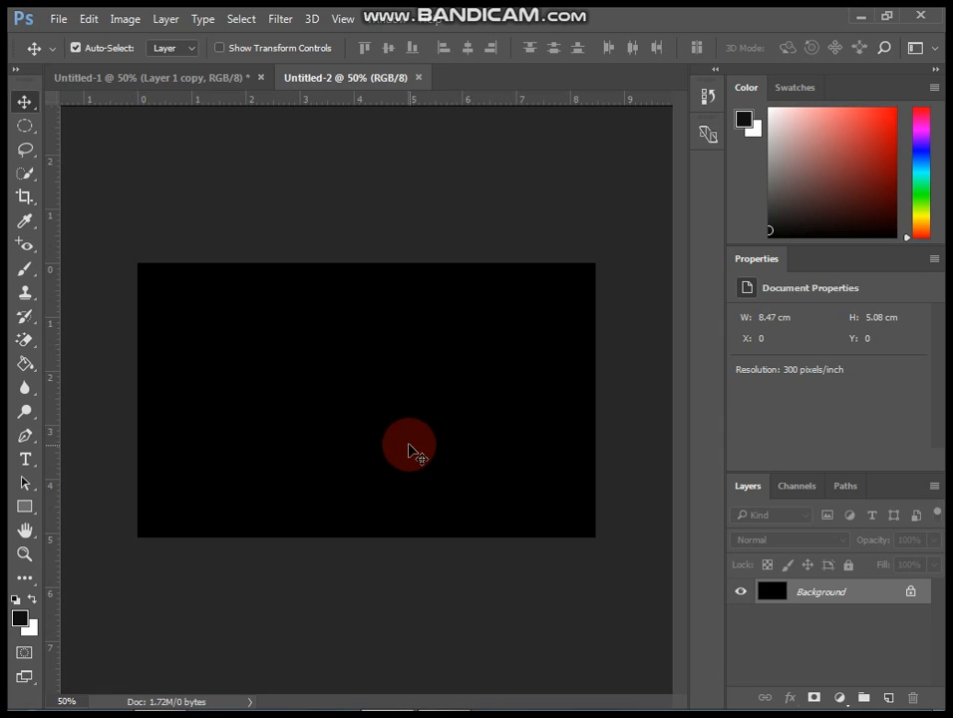
pyautogui.click(25, 458)
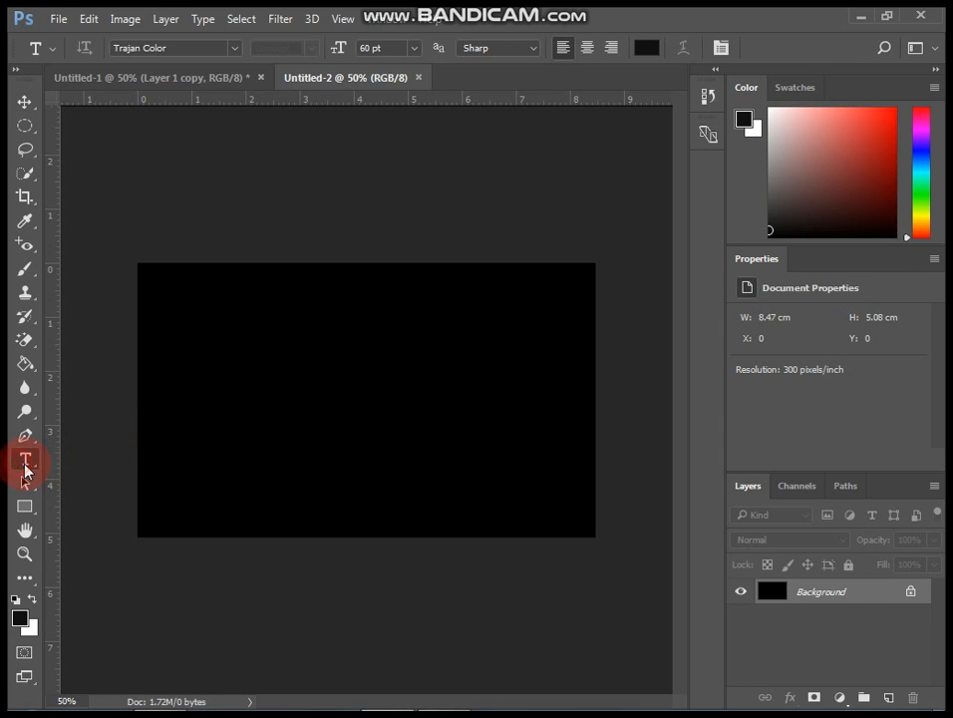
pyautogui.click(234, 48)
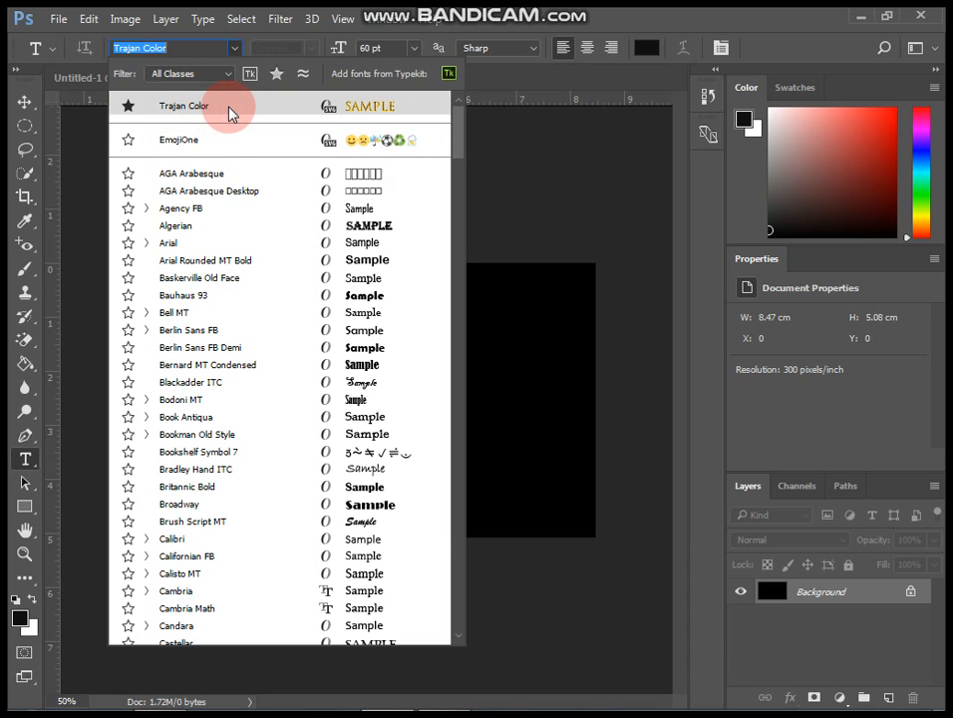
pyautogui.click(386, 111)
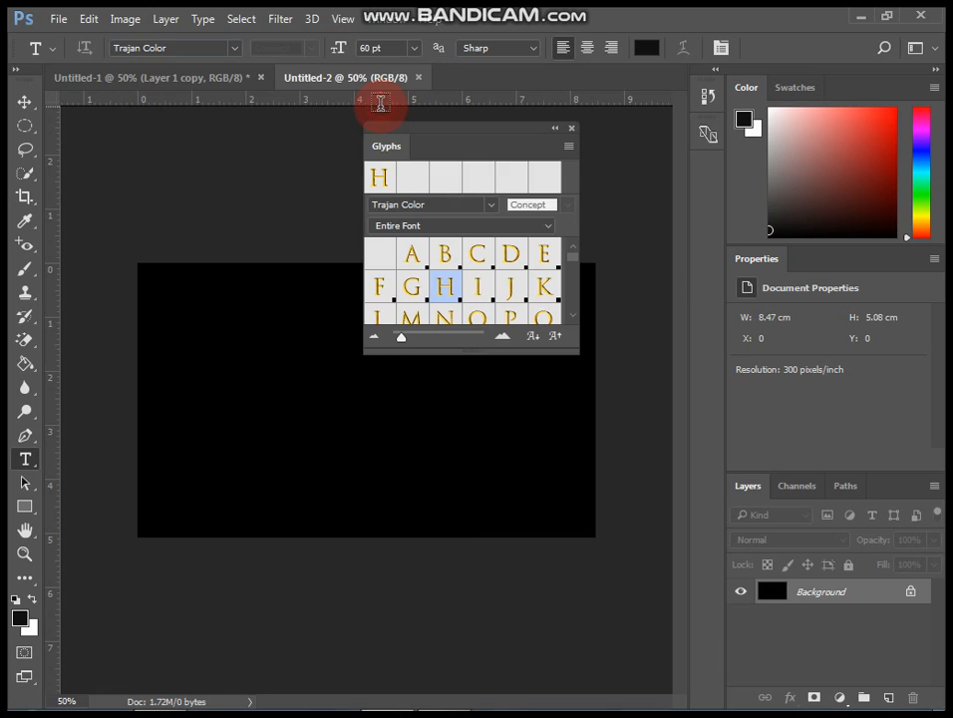
pyautogui.click(570, 129)
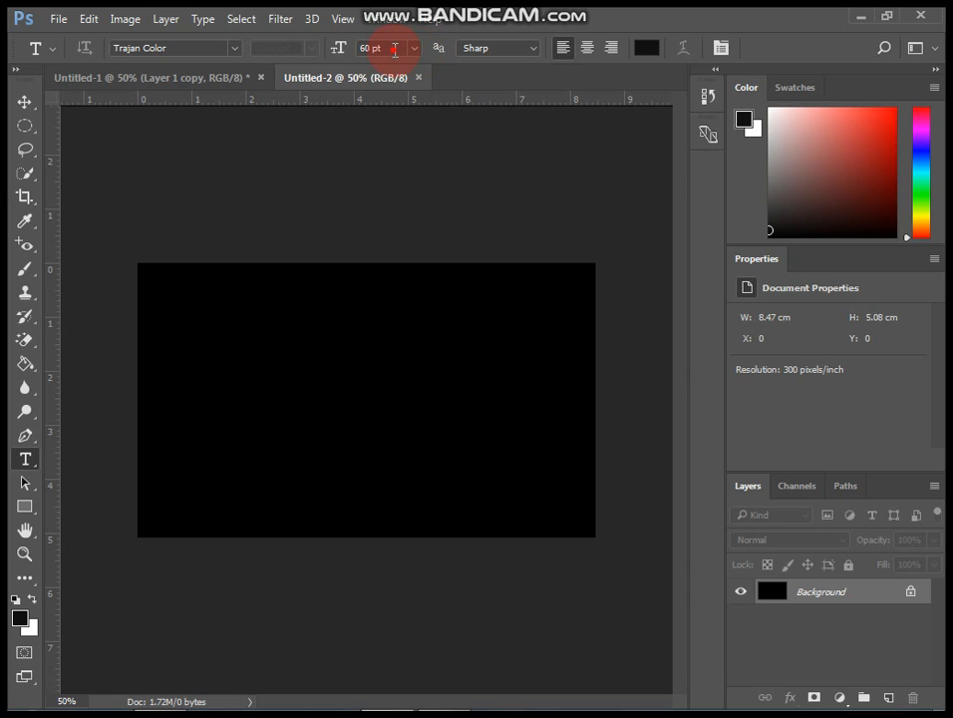
# Type GRAPHICS at 60 pt on the canvas.
pyautogui.click(394, 49)
pyautogui.click(396, 49)
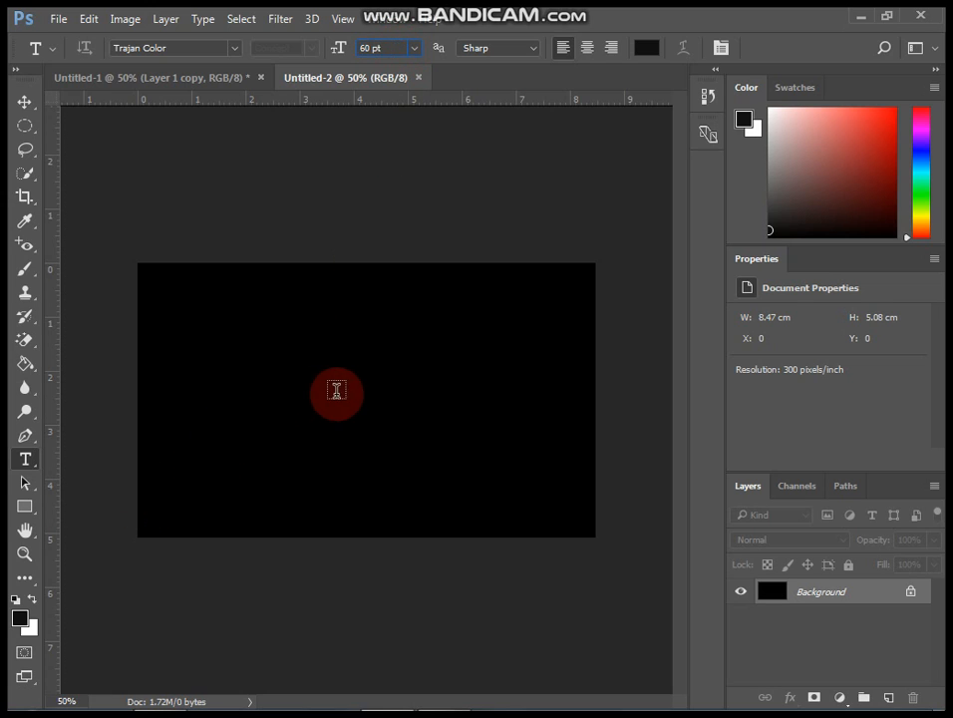
pyautogui.click(297, 406)
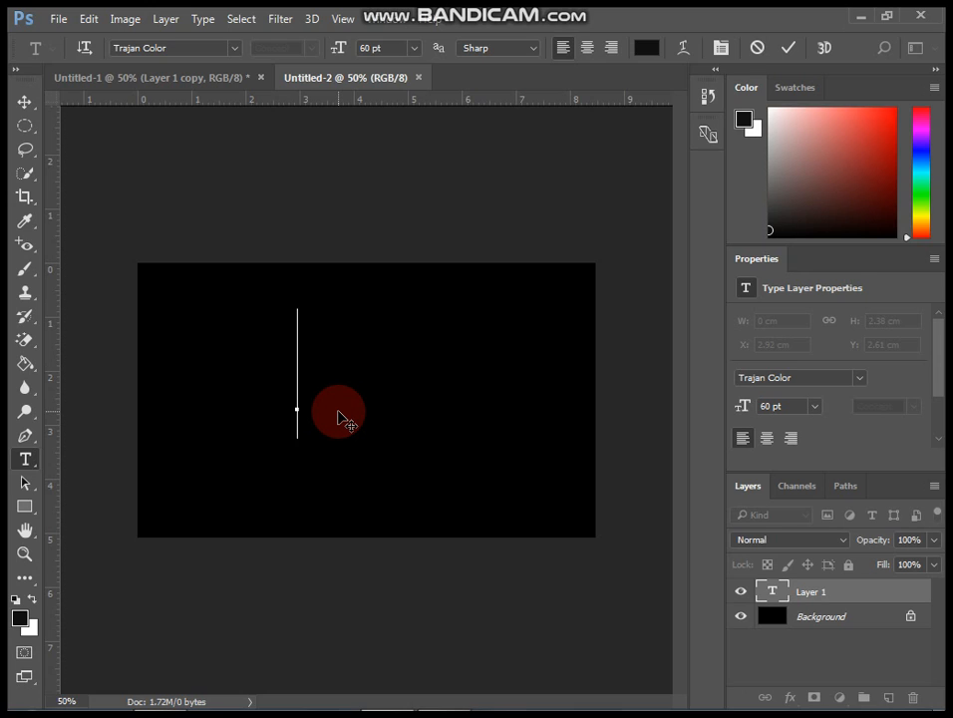
pyautogui.write('GRAI')
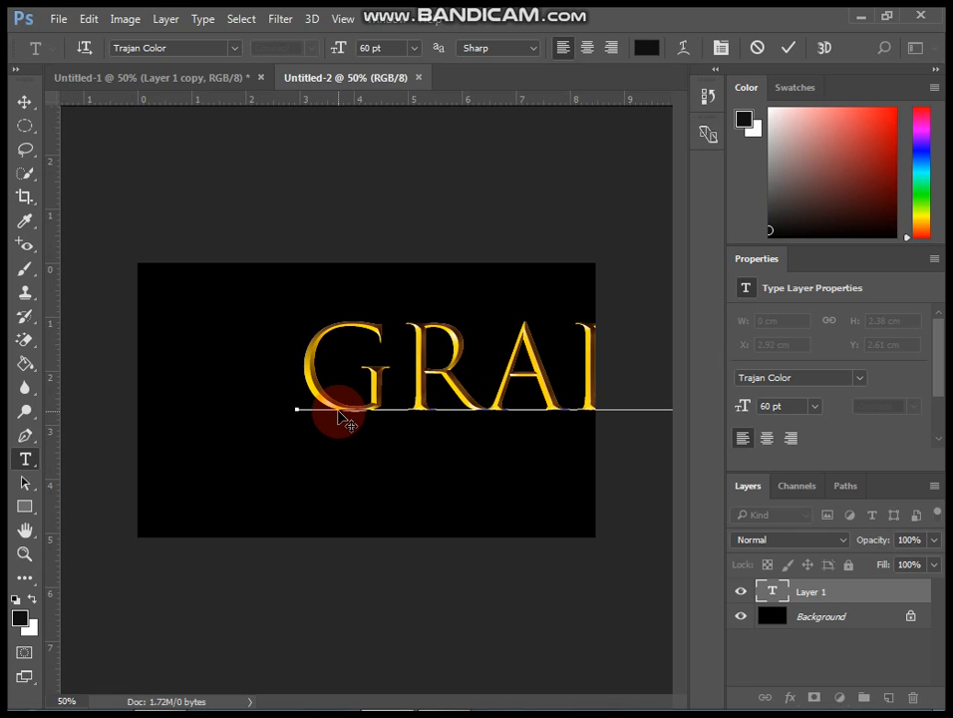
# Free-transform the GRAPHICS text, scaling it down to about 53% so it fits the canvas.
pyautogui.click(339, 415)
pyautogui.hotkey('ctrl', '-')
pyautogui.hotkey('ctrl', '-')
pyautogui.hotkey('ctrl', '-')
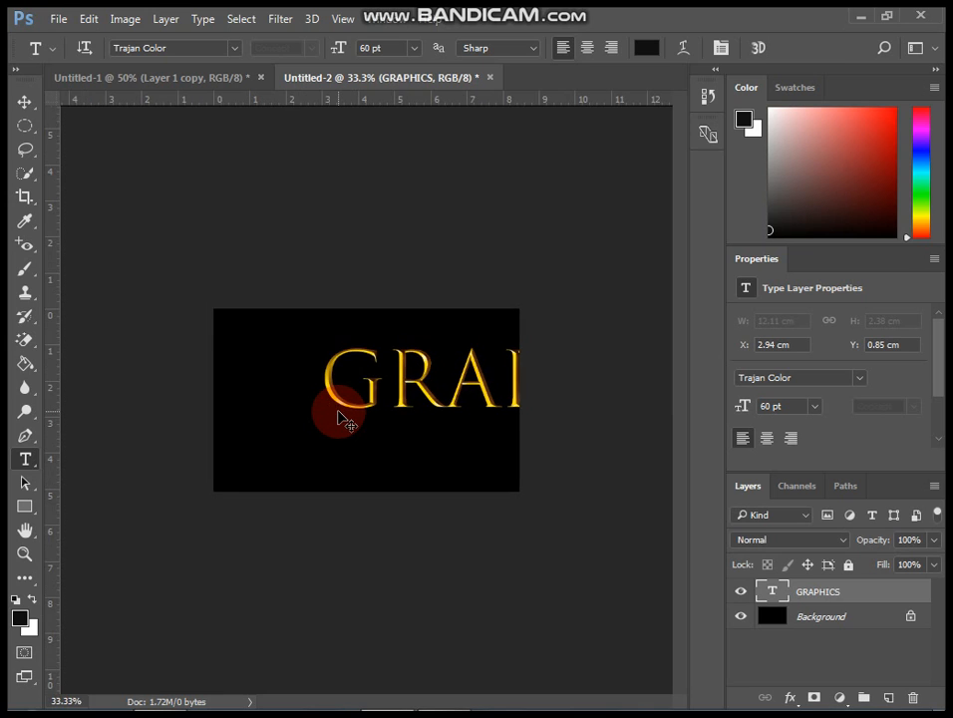
pyautogui.hotkey('ctrl', 't')
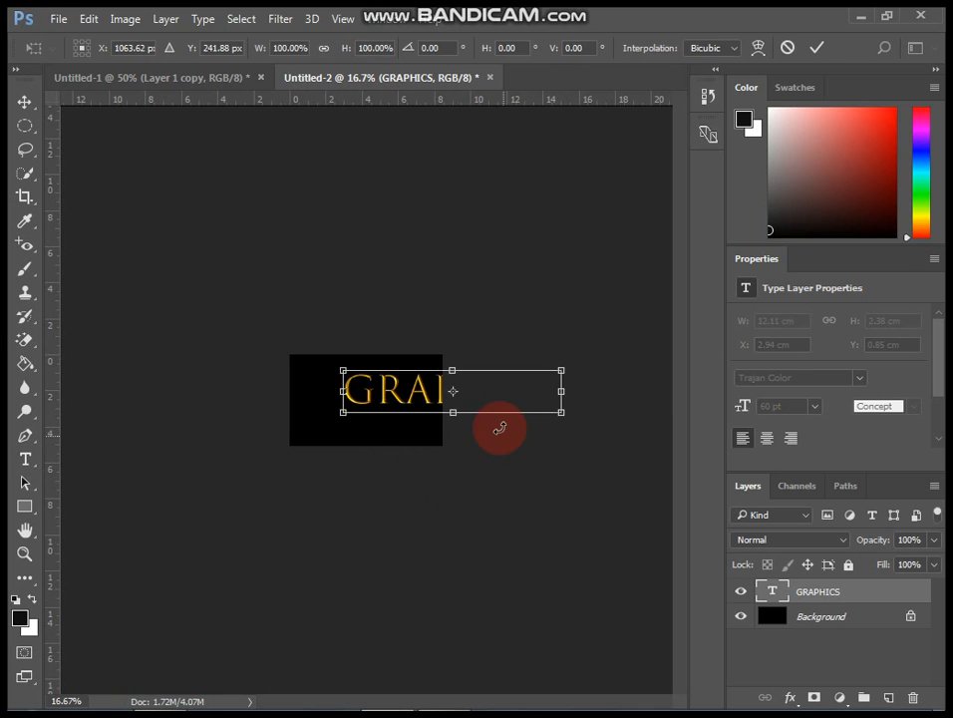
pyautogui.moveTo(560, 411); pyautogui.dragTo(394, 406)
# Scale the text to about 55%, centre it on the canvas and commit the transform.
pyautogui.hotkey('ctrl', '+')
pyautogui.hotkey('ctrl', '+')
pyautogui.hotkey('ctrl', '+')
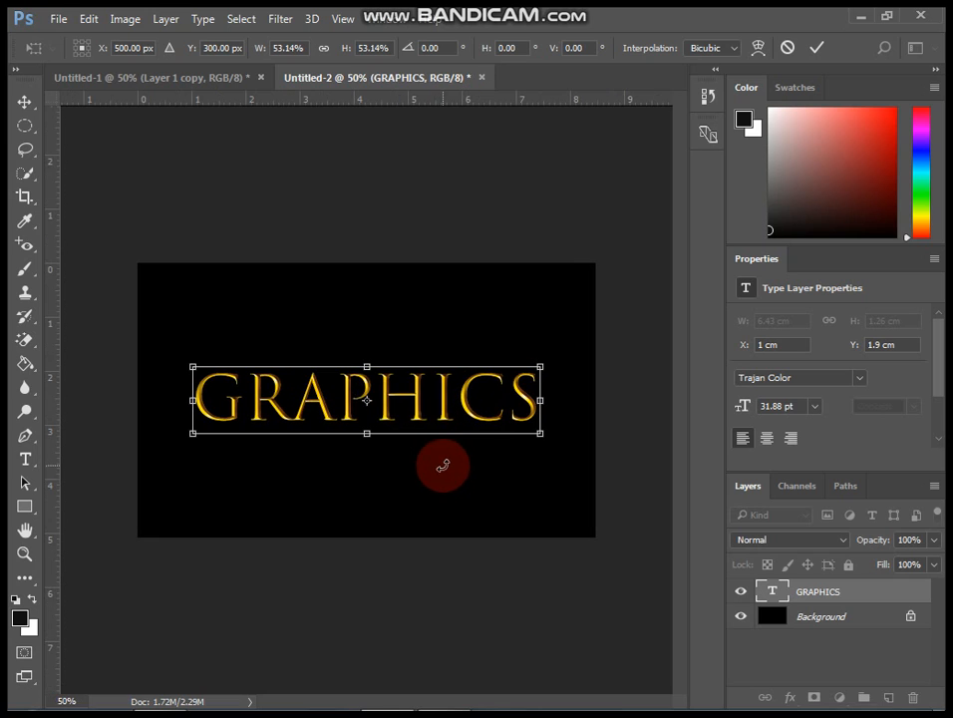
pyautogui.moveTo(447, 407); pyautogui.dragTo(442, 391)
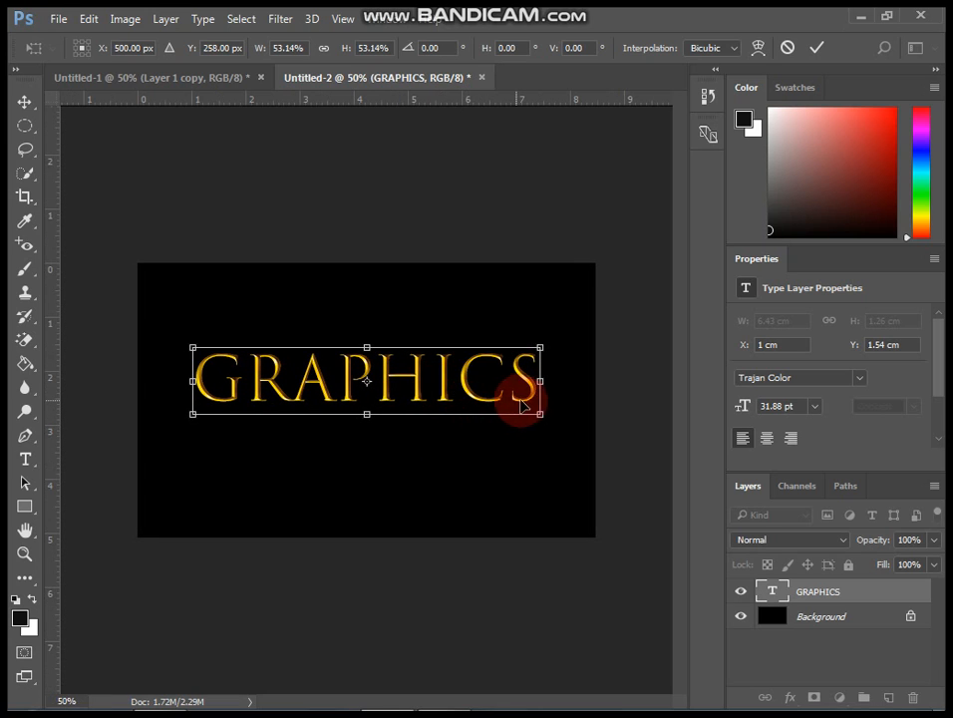
pyautogui.moveTo(541, 415); pyautogui.dragTo(545, 426)
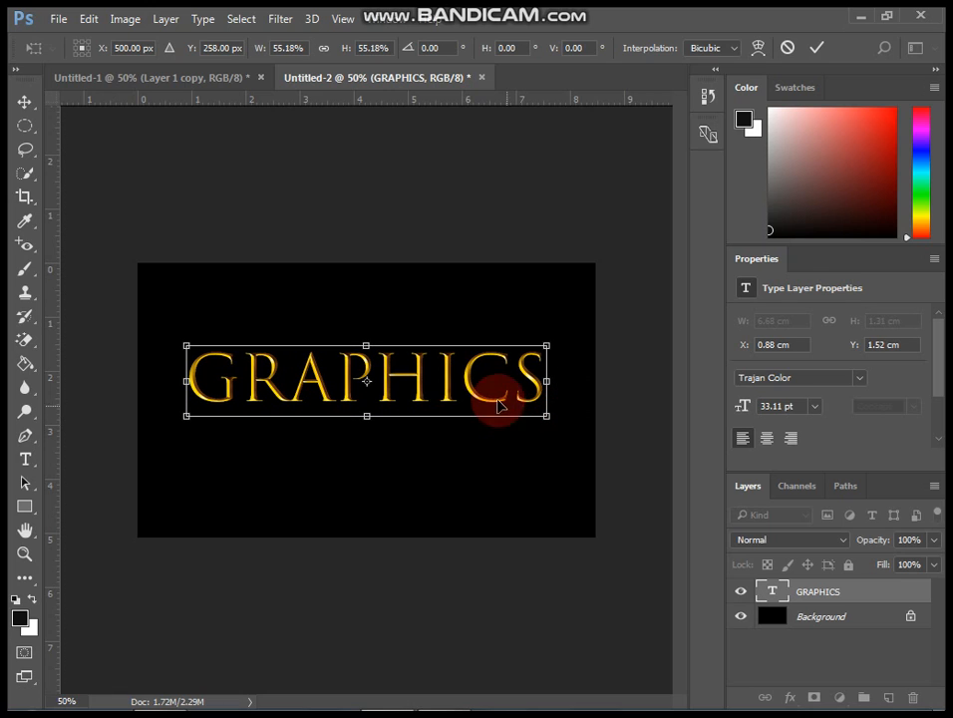
pyautogui.moveTo(493, 396); pyautogui.dragTo(491, 391)
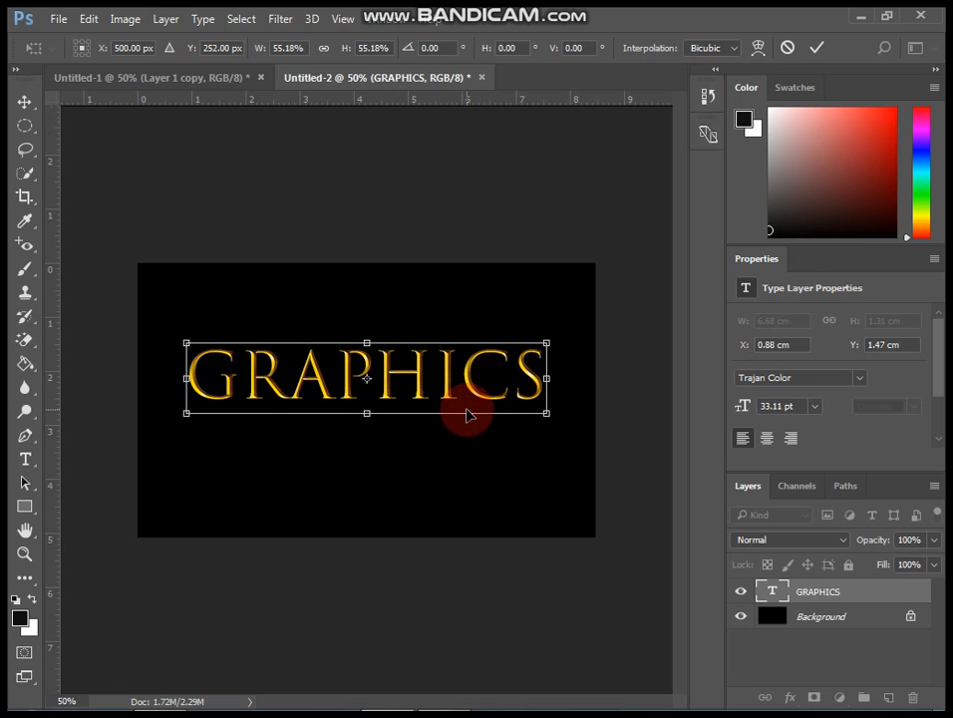
pyautogui.press('Right')
pyautogui.press('Right')
pyautogui.press('Right')
pyautogui.press('Right')
pyautogui.press('Right')
pyautogui.press('Right')
pyautogui.press('Right')
pyautogui.press('Right')
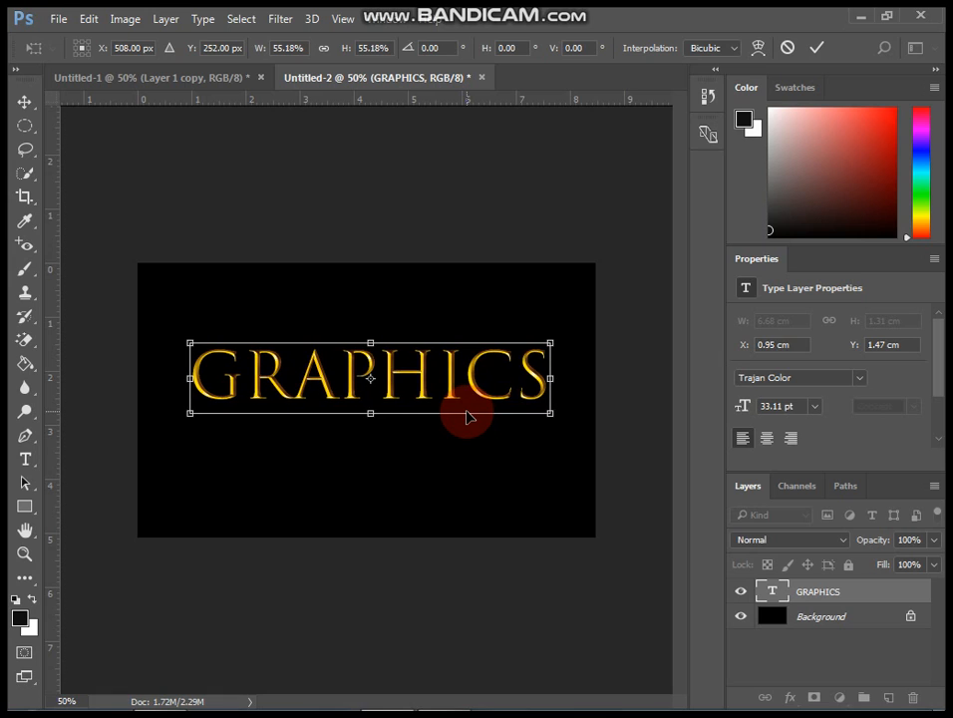
pyautogui.moveTo(459, 377)
pyautogui.mouseDown()
pyautogui.moveTo(446, 382)
pyautogui.moveTo(466, 382)
pyautogui.moveTo(455, 387)
pyautogui.moveTo(452, 379)
pyautogui.mouseUp()
pyautogui.press('Return')
# Open the text layer's layer style and enable Bevel & Emboss.
pyautogui.press('t')
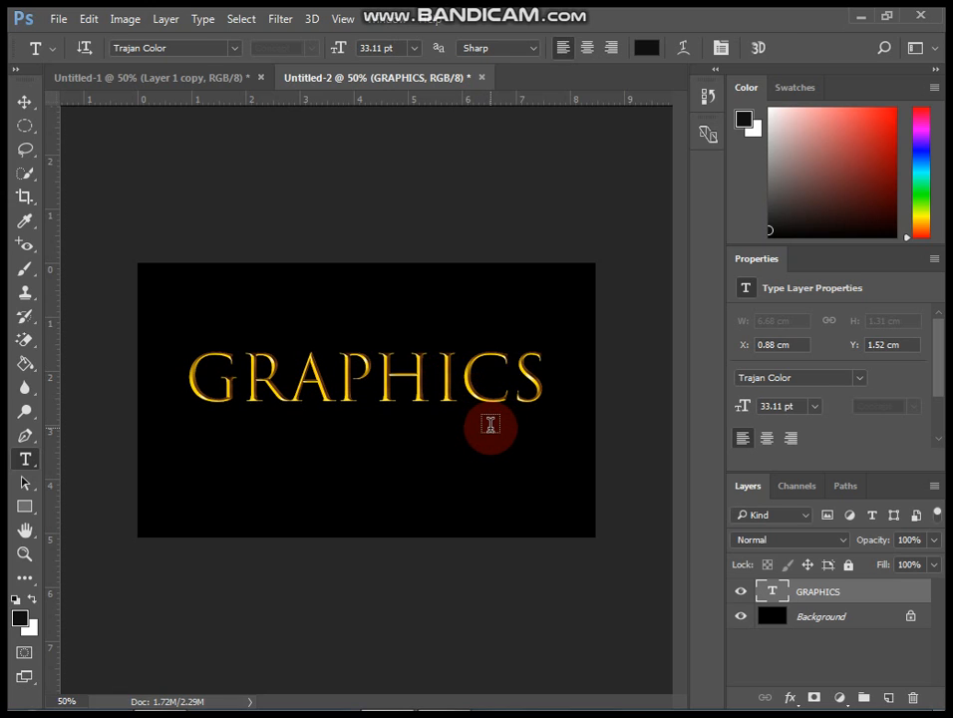
pyautogui.click(25, 103)
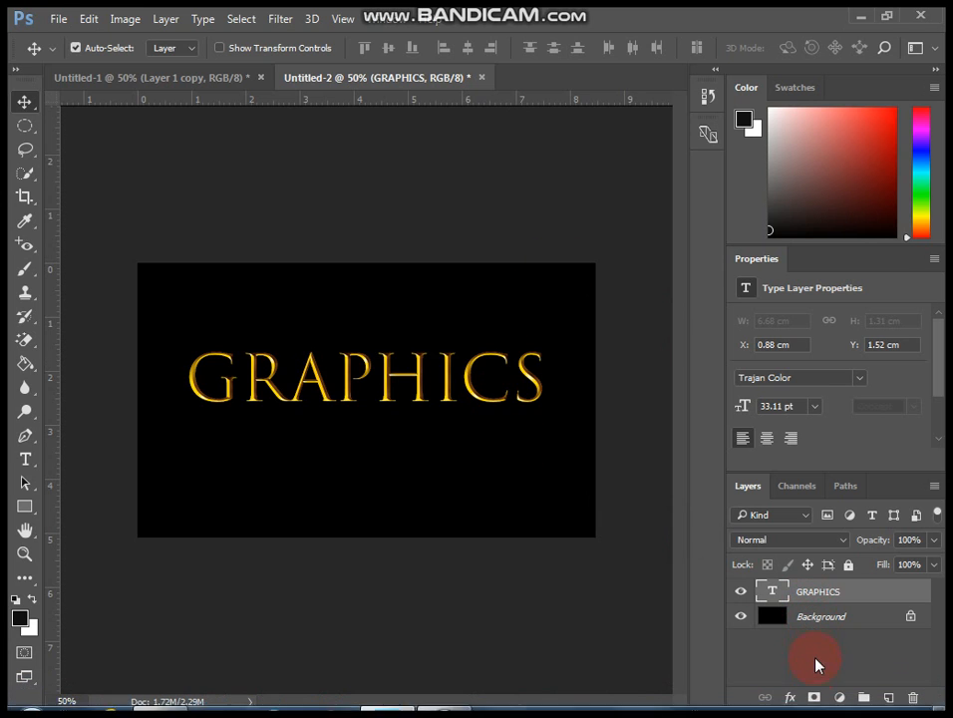
pyautogui.click(793, 698)
pyautogui.click(790, 487)
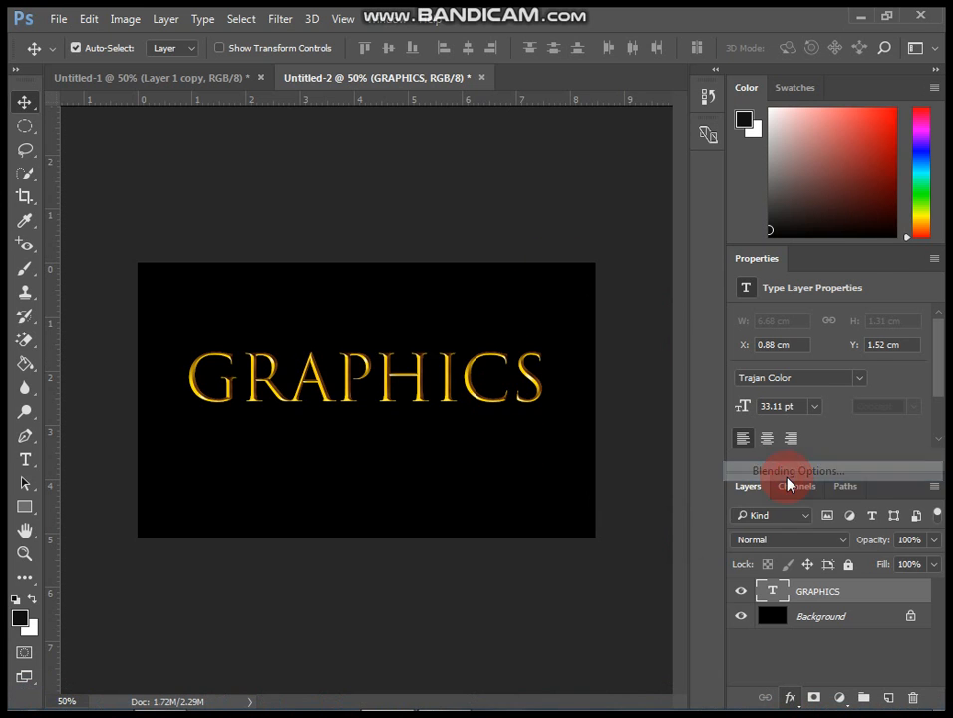
pyautogui.click(165, 208)
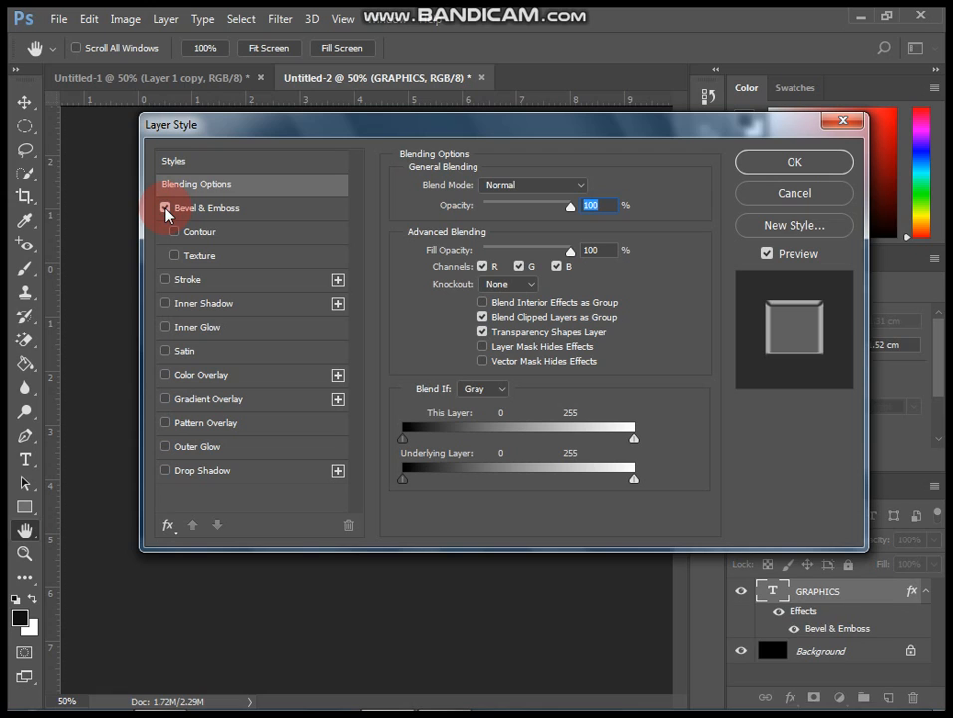
pyautogui.click(263, 211)
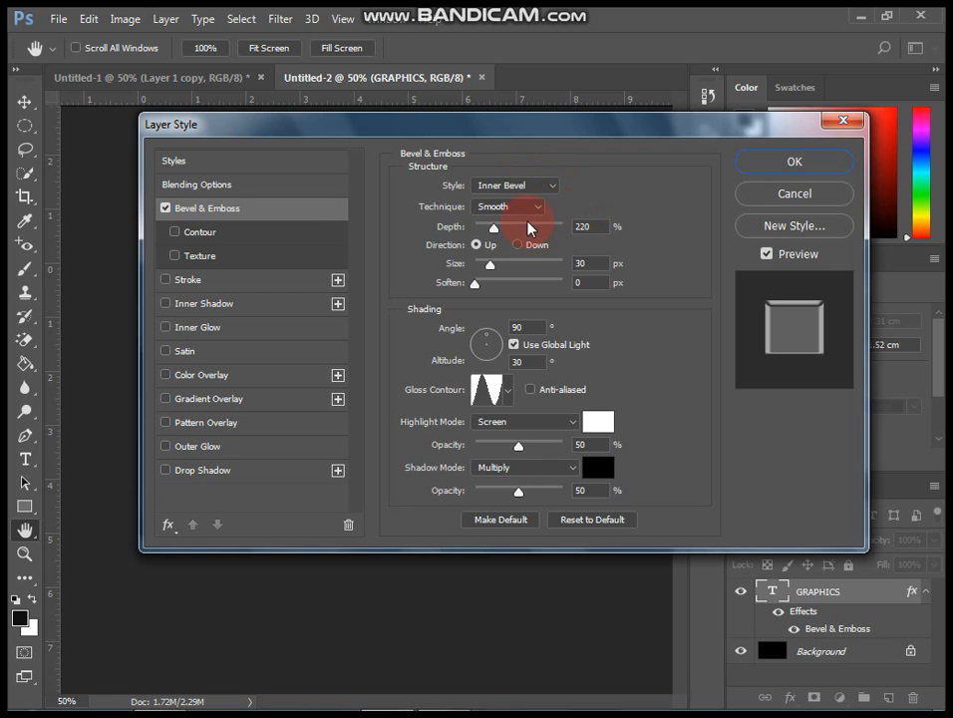
# Set Bevel & Emboss to Inner Bevel style with 220% depth and 30 px size.
pyautogui.click(541, 187)
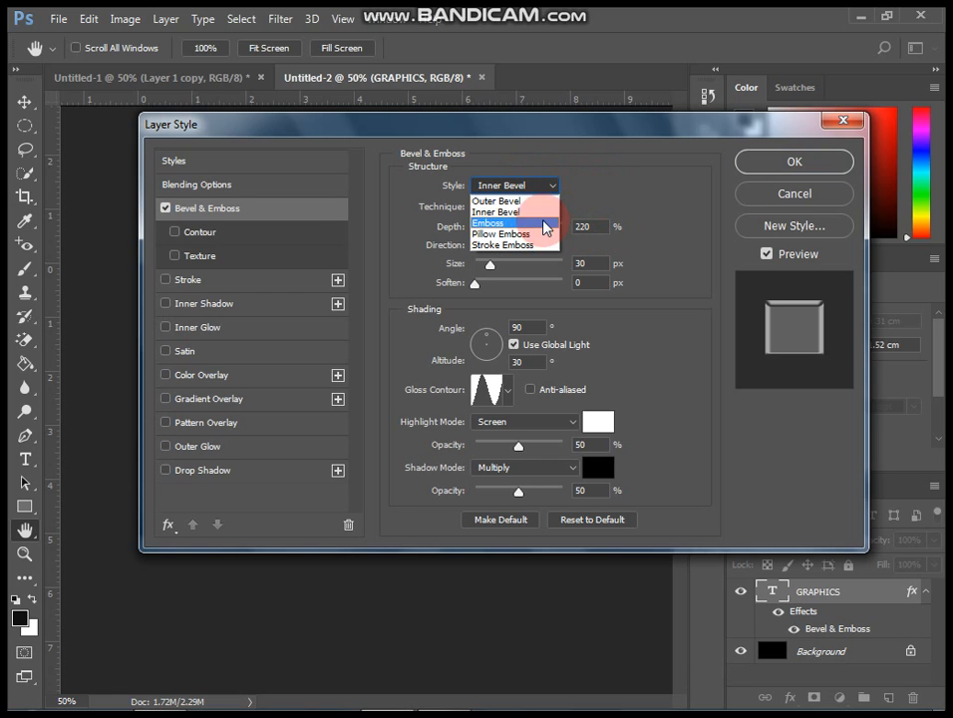
pyautogui.click(541, 212)
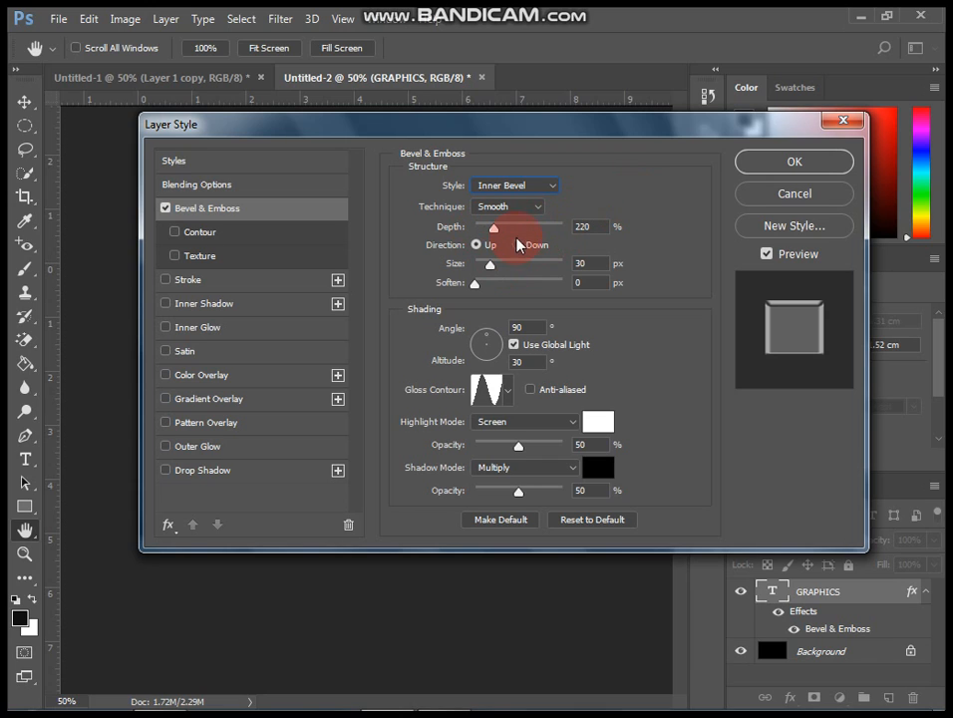
pyautogui.doubleClick(583, 226)
pyautogui.click(606, 223)
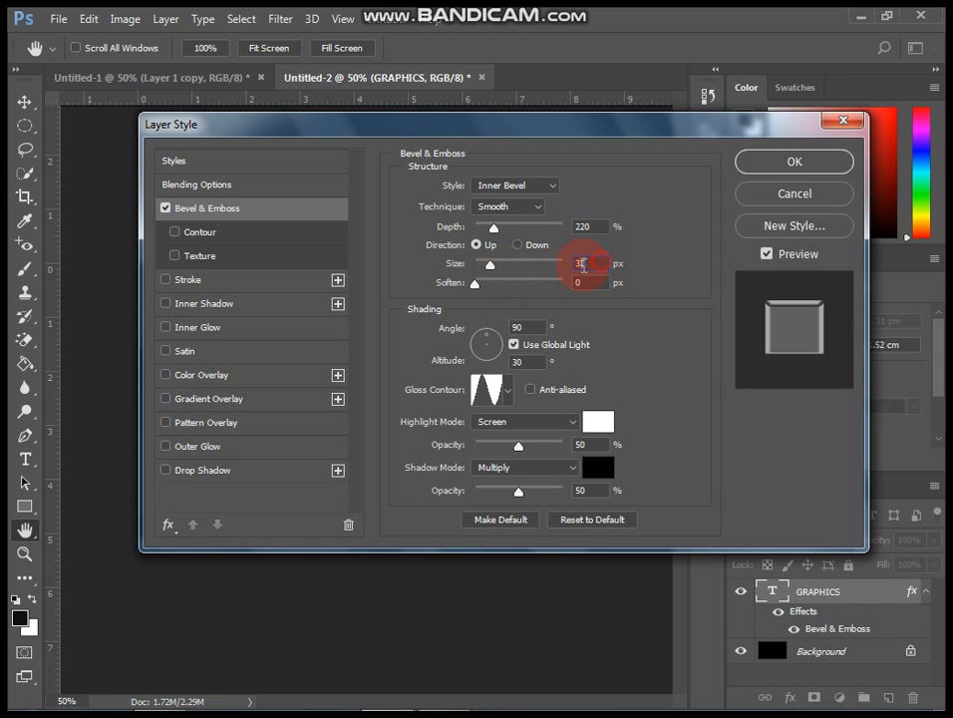
pyautogui.doubleClick(577, 264)
pyautogui.click(580, 263)
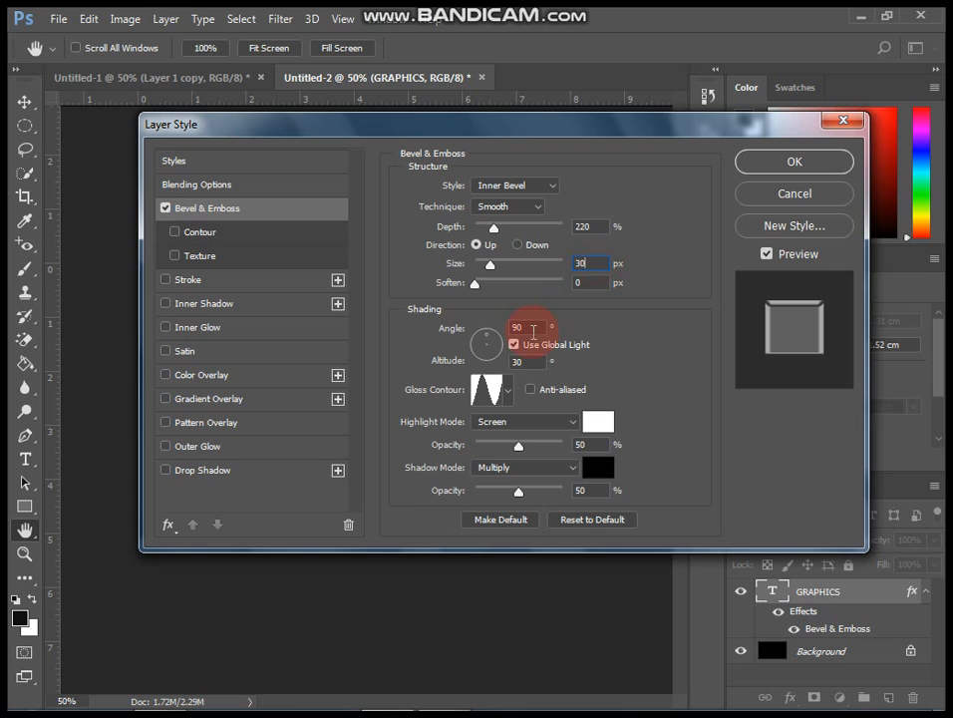
# Pick a gloss contour preset for the bevel and apply the layer style.
pyautogui.click(507, 390)
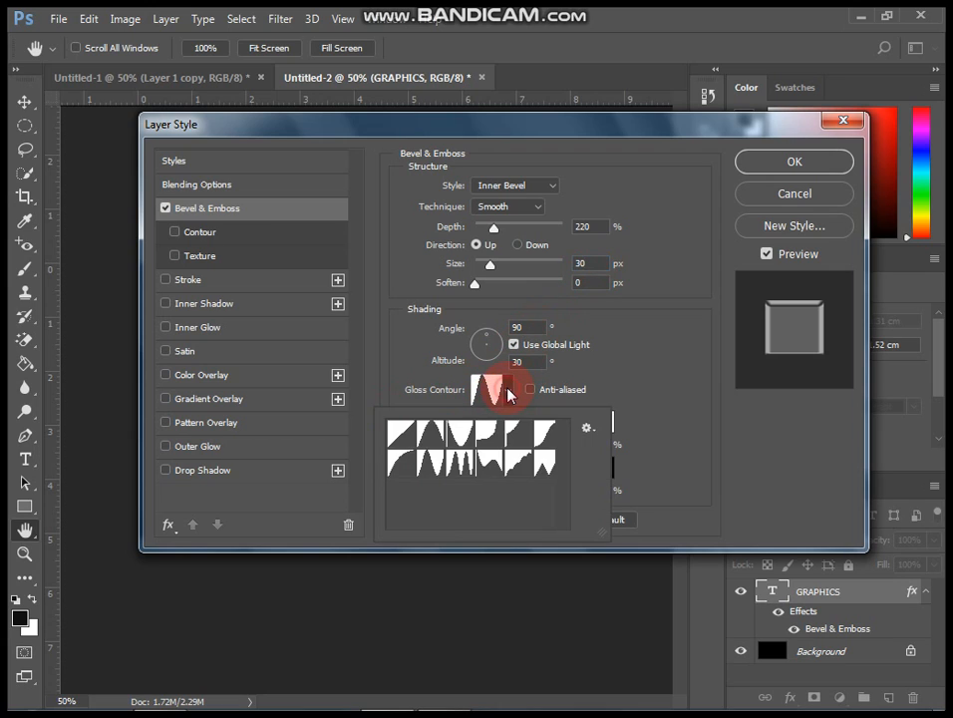
pyautogui.click(442, 462)
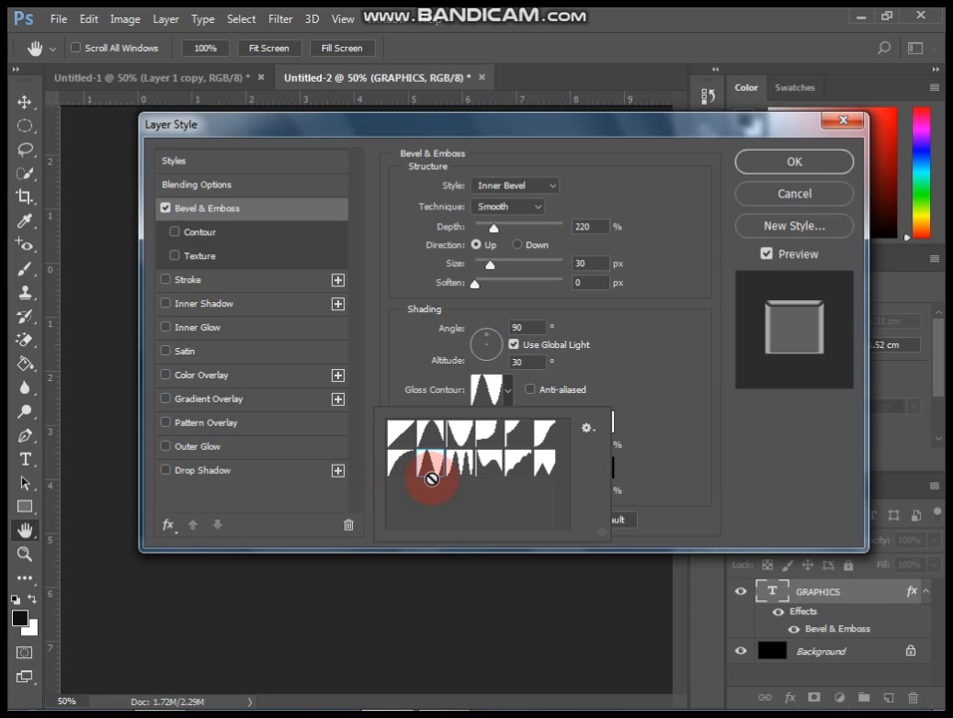
pyautogui.doubleClick(437, 470)
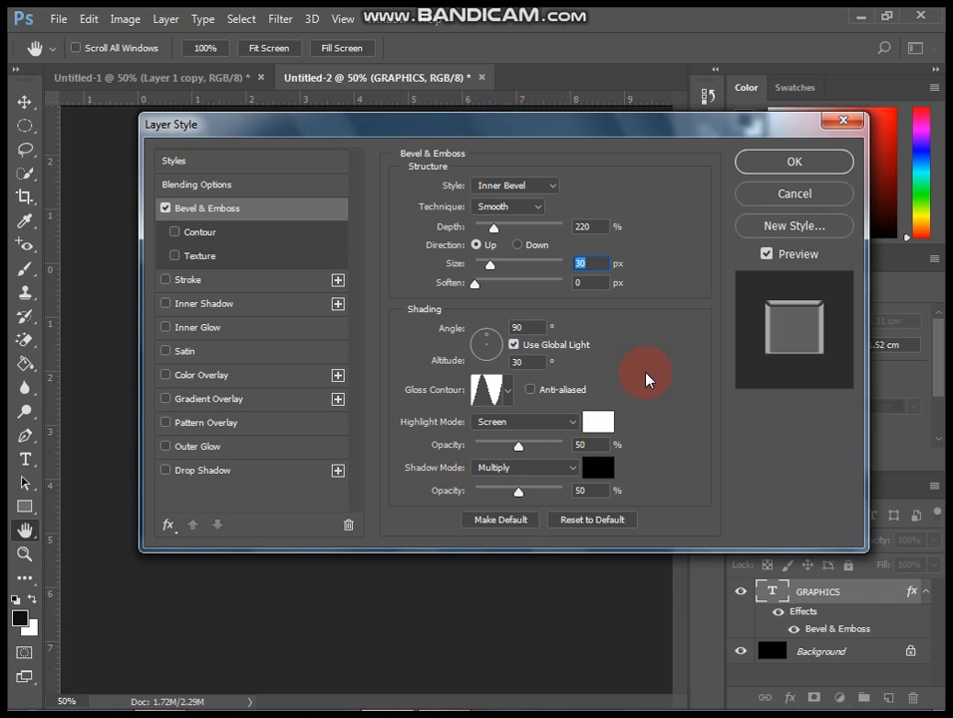
pyautogui.click(772, 165)
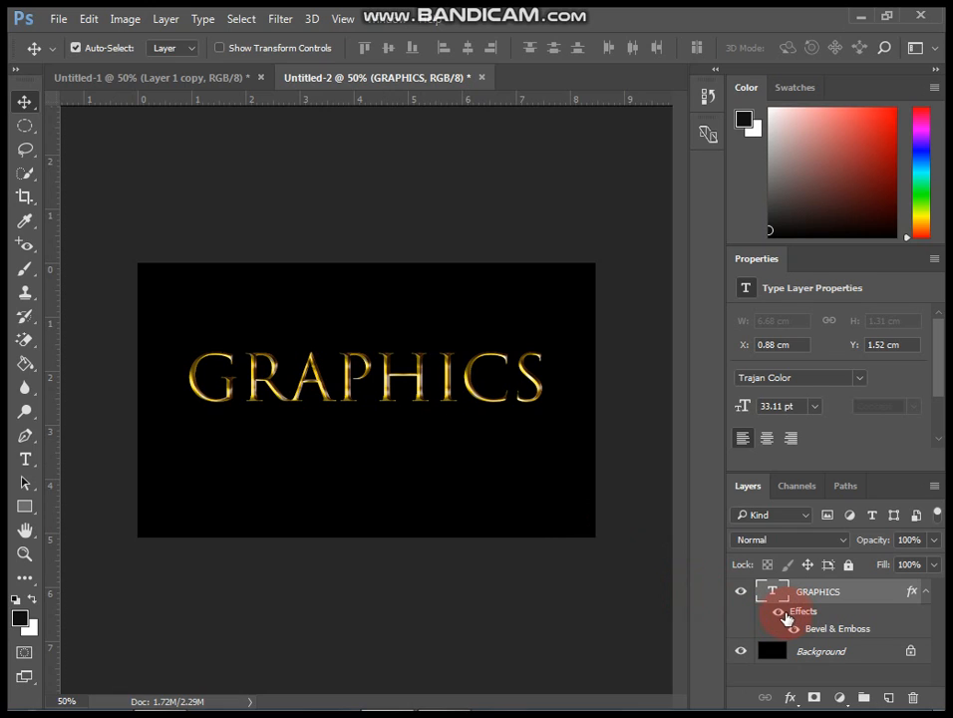
# Toggle the visibility of the text layer's effects to compare.
pyautogui.click(780, 613)
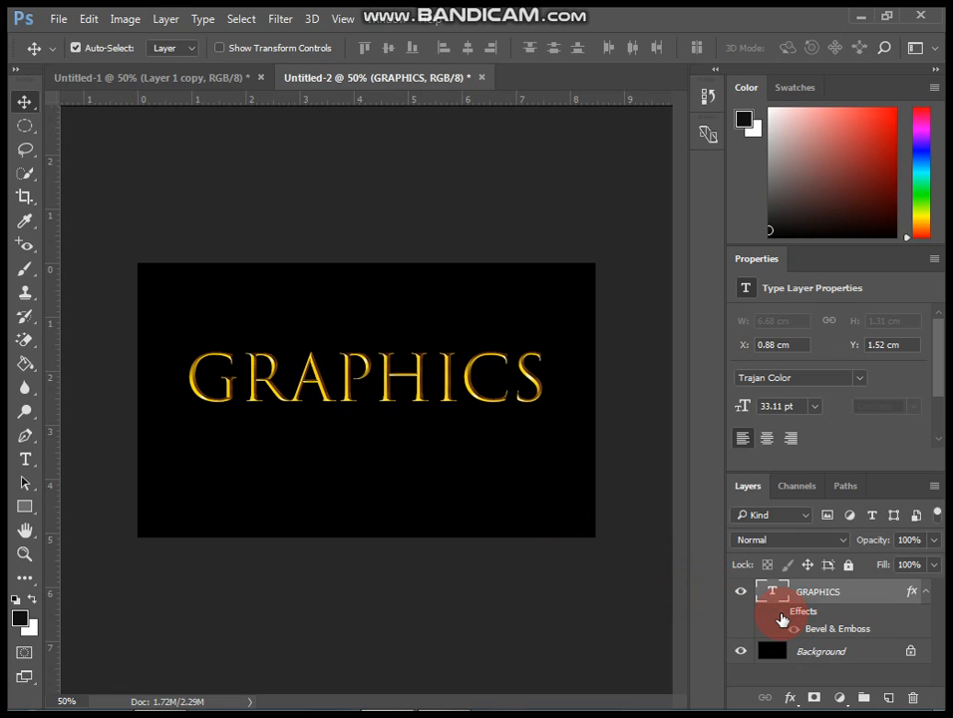
# Duplicate the GRAPHICS text layer with its effects showing and convert the copy to a smart object.
pyautogui.click(779, 612)
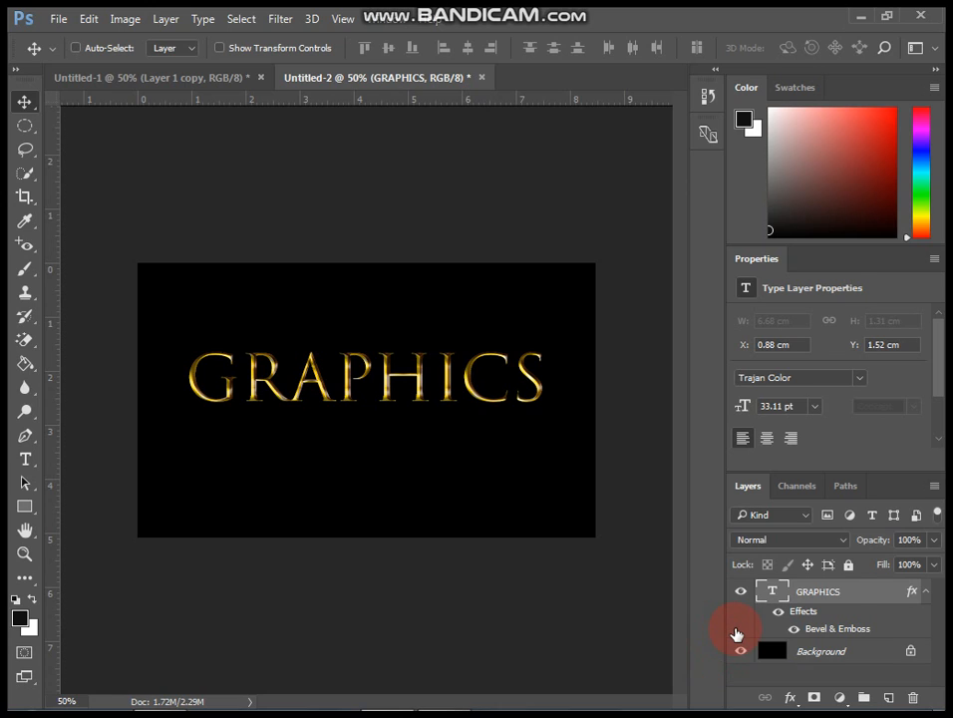
pyautogui.hotkey('ctrl', 'j')
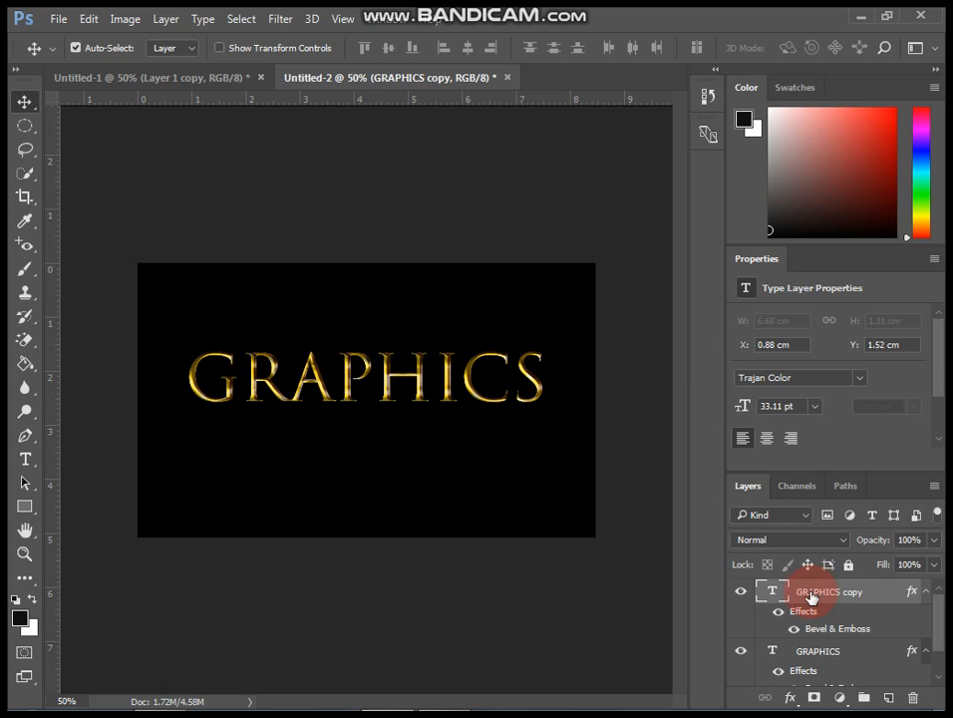
pyautogui.rightClick(813, 595)
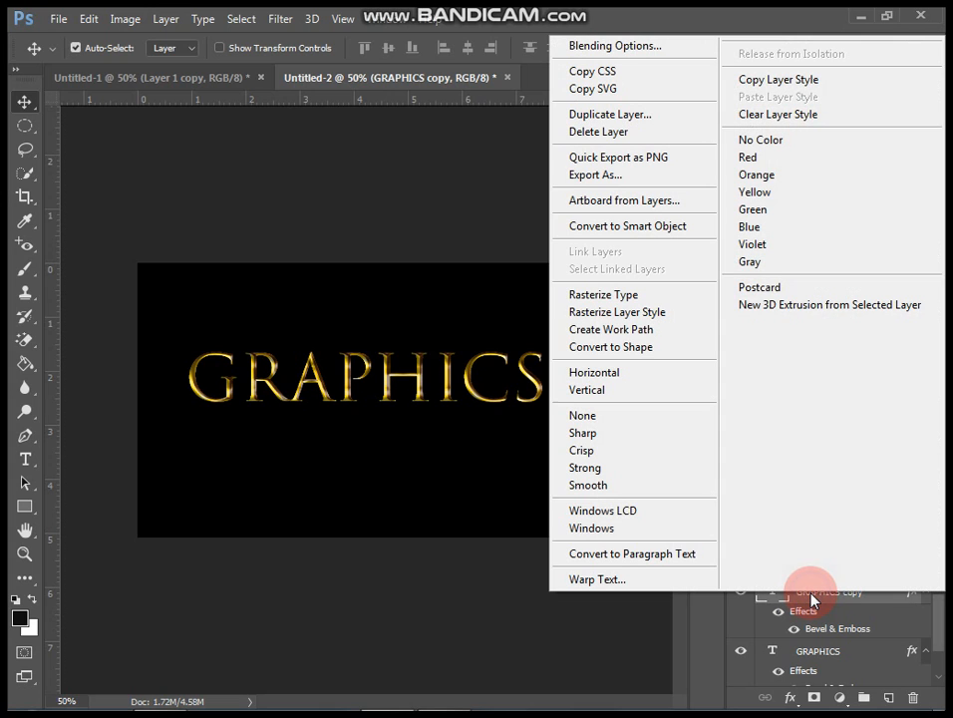
pyautogui.click(681, 233)
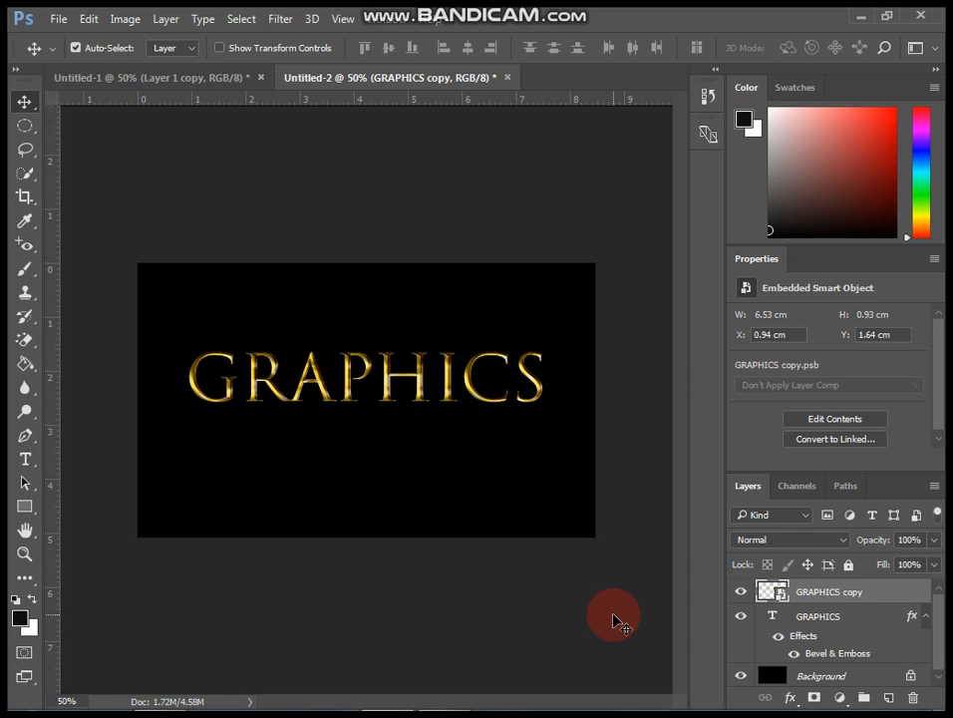
# Flip the GRAPHICS copy vertically and move it down beneath the original text.
pyautogui.hotkey('ctrl', 't')
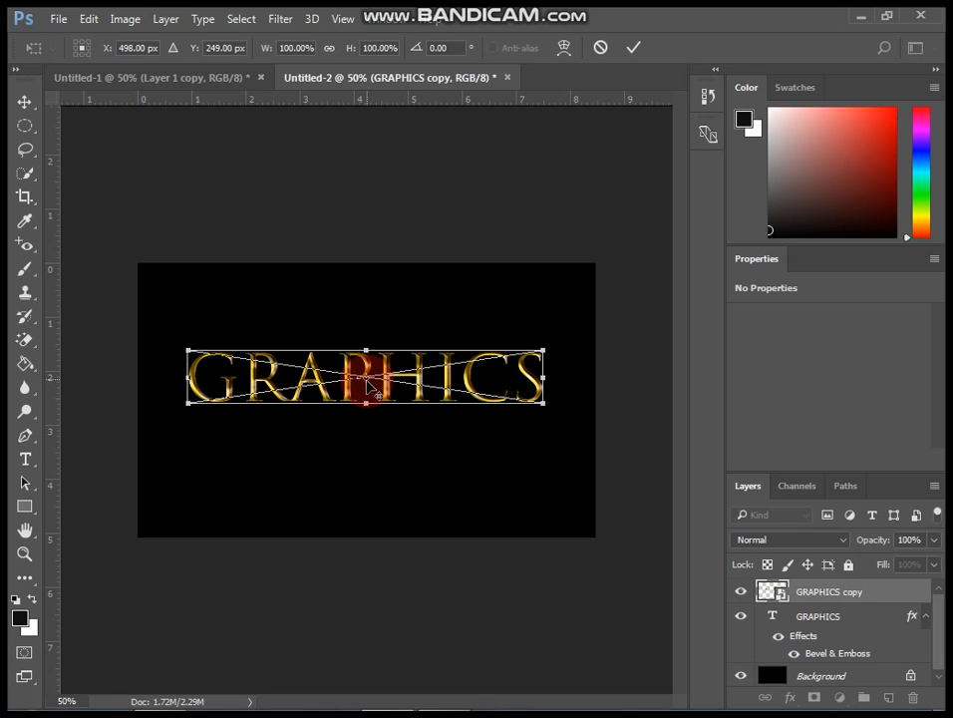
pyautogui.moveTo(367, 380); pyautogui.dragTo(369, 406)
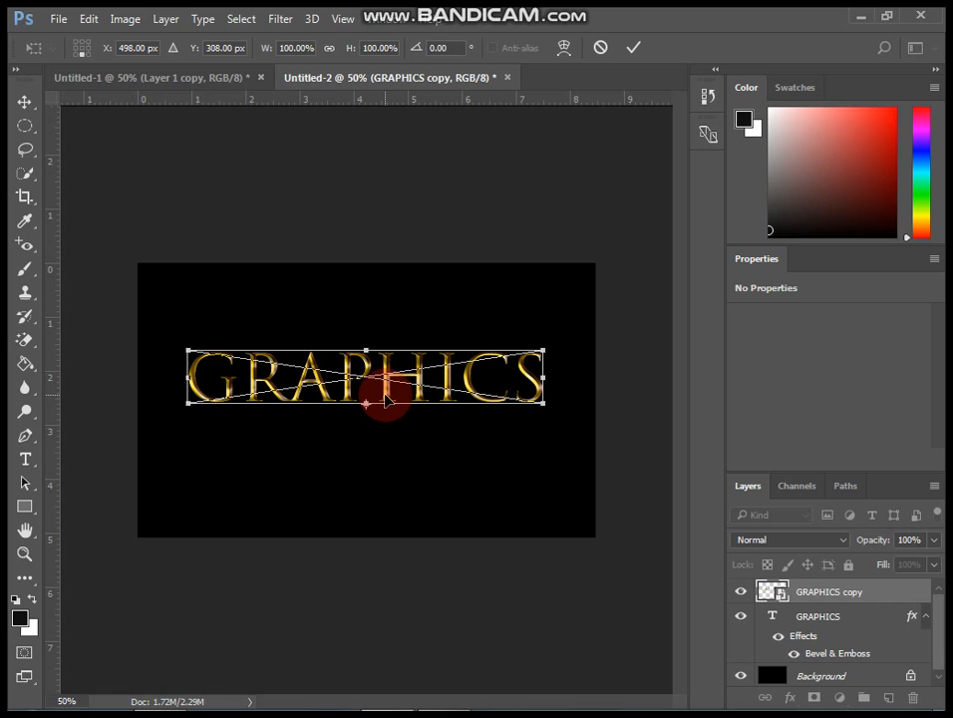
pyautogui.rightClick(378, 395)
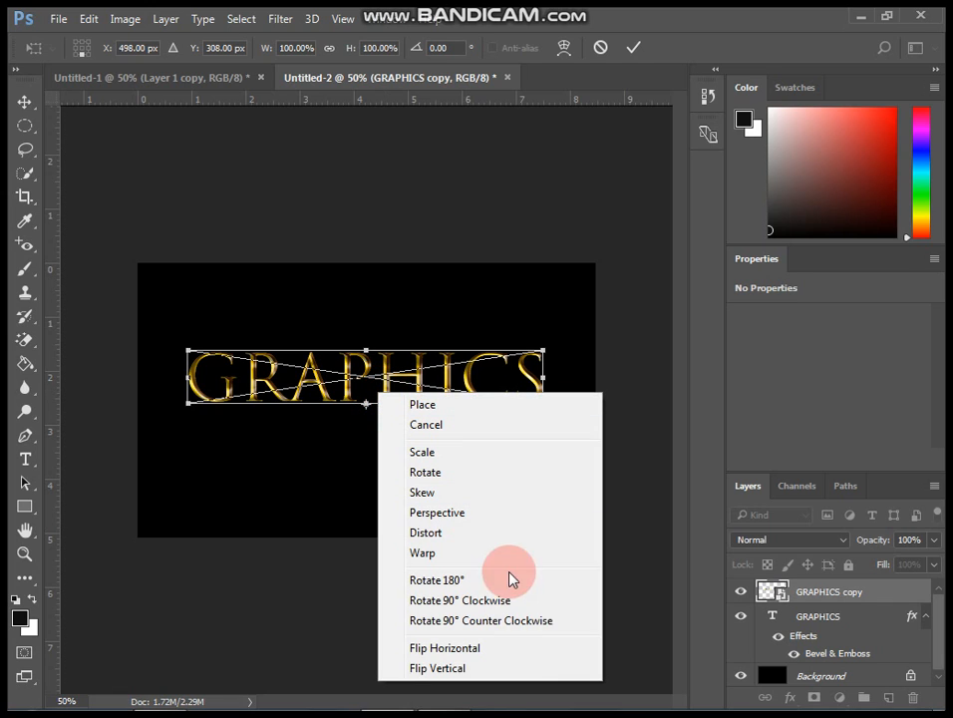
pyautogui.click(523, 670)
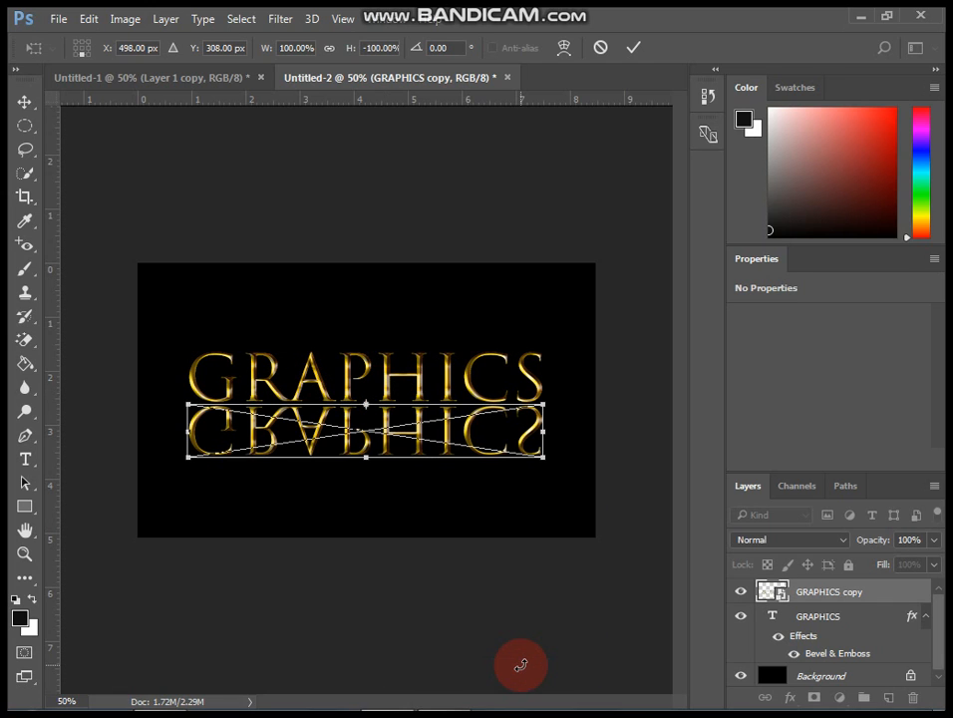
pyautogui.press('Return')
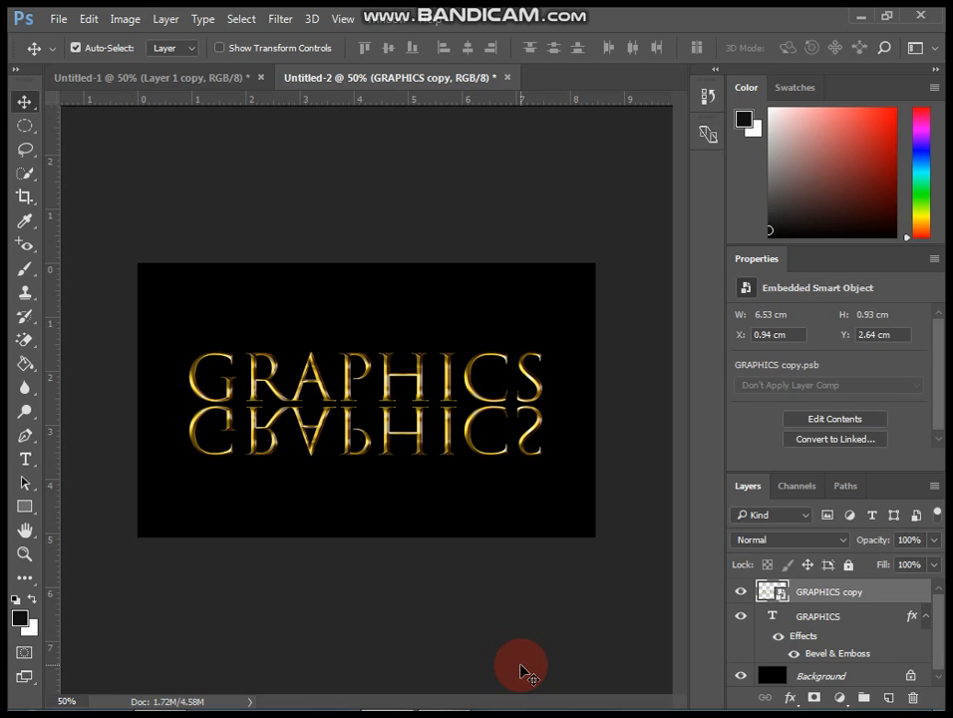
# Nudge the flipped copy upward a few pixels so it sits right under the original text.
pyautogui.hotkey('ctrl', 't')
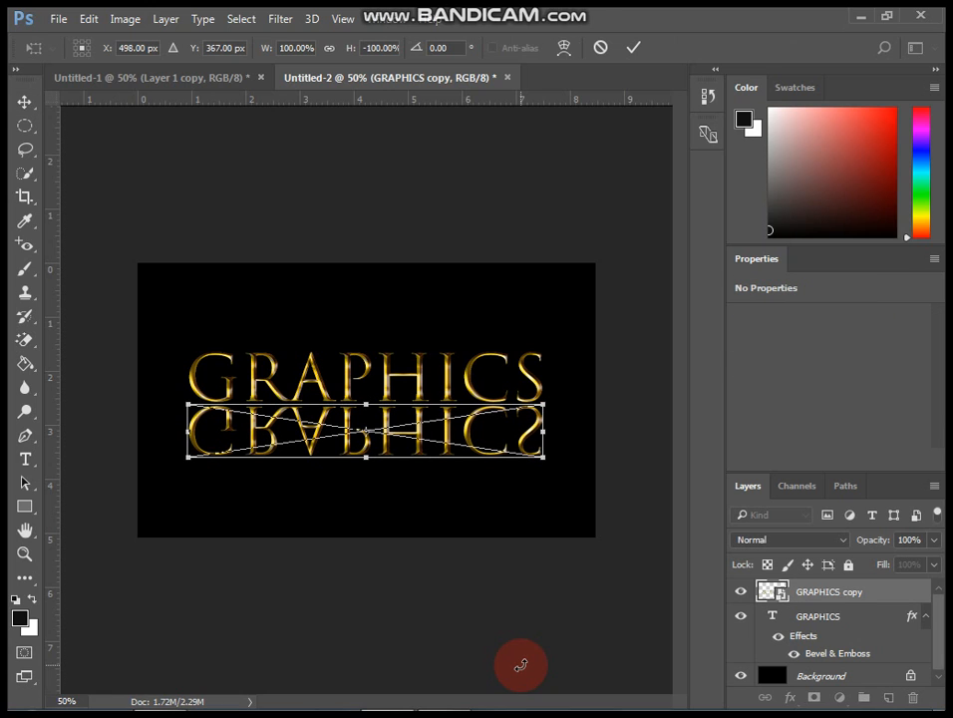
pyautogui.press('Up')
pyautogui.press('Up')
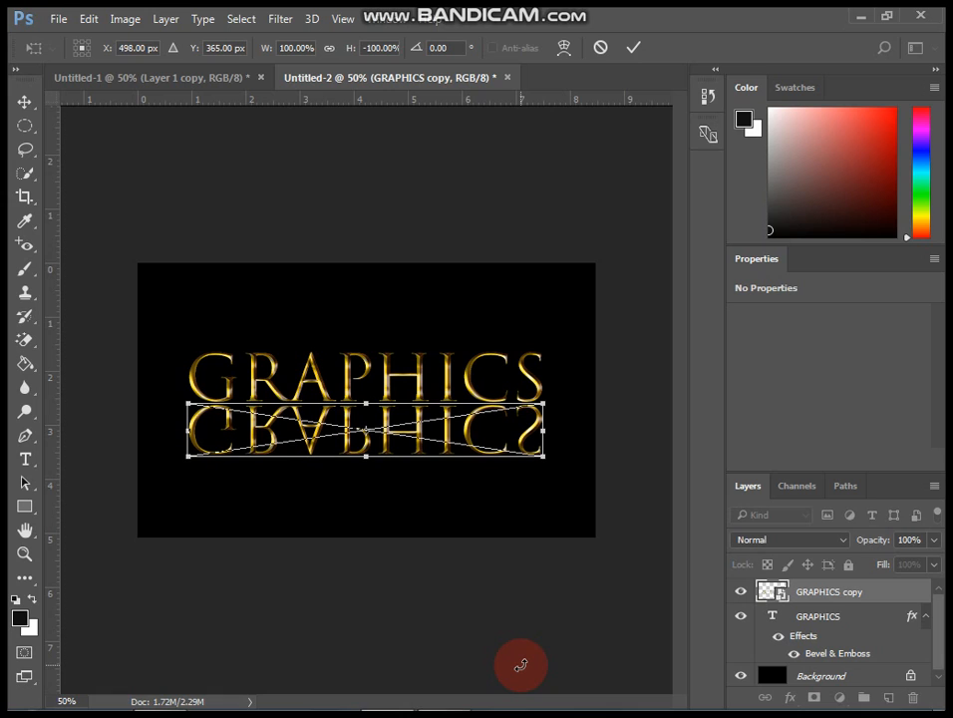
pyautogui.press('Return')
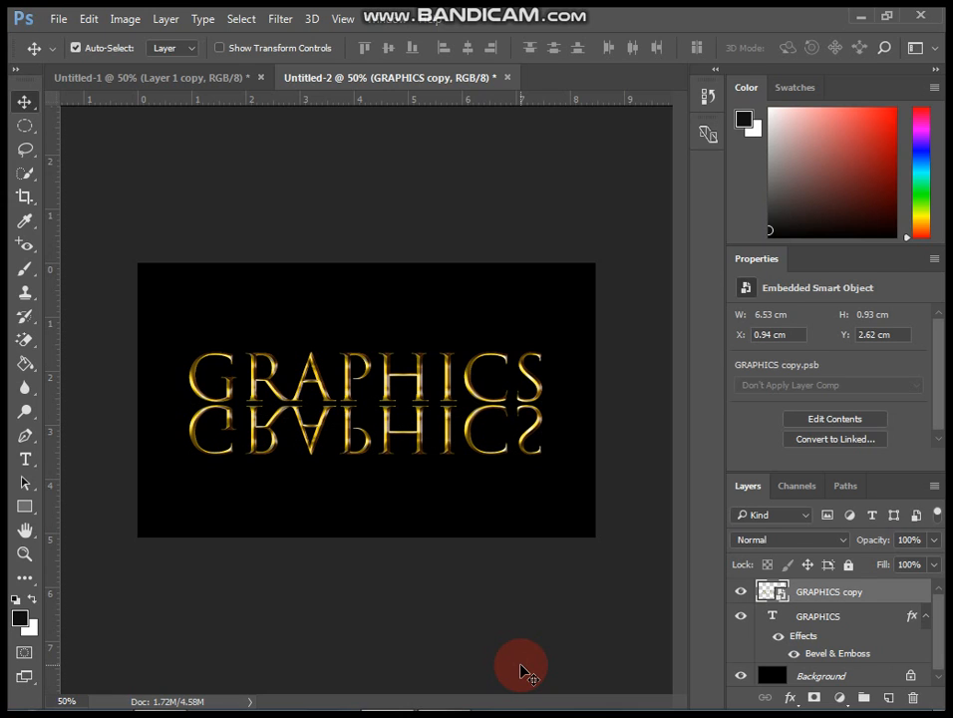
pyautogui.hotkey('ctrl', 't')
pyautogui.press('Up')
pyautogui.press('Return')
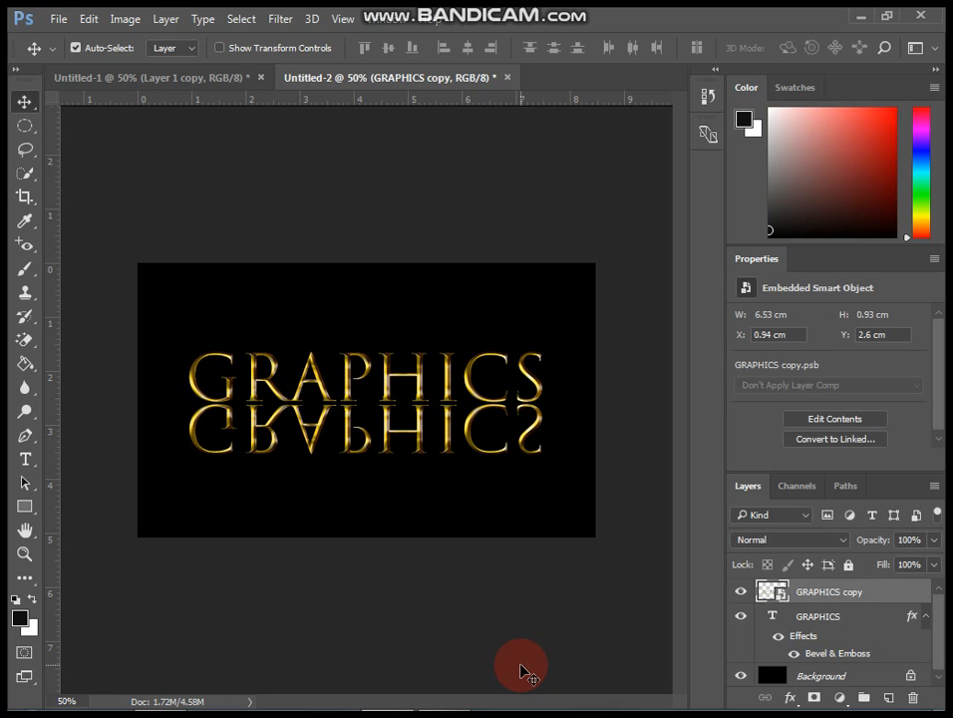
pyautogui.hotkey('ctrl', 't')
pyautogui.press('Up')
pyautogui.press('Return')
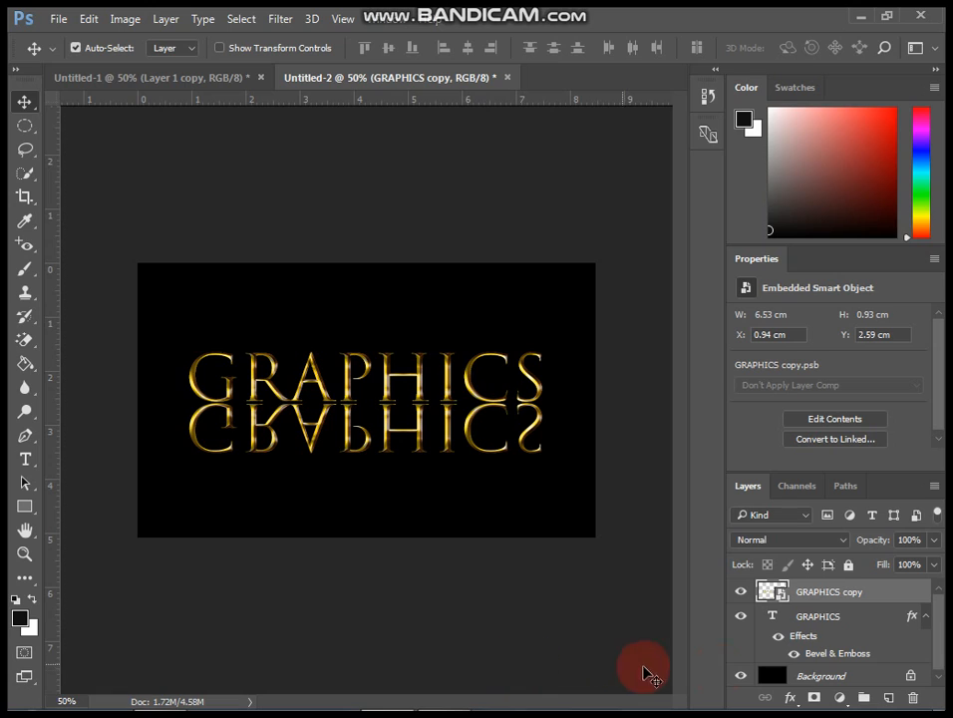
# Add a layer mask to the GRAPHICS copy layer and switch to the Gradient tool.
pyautogui.click(815, 698)
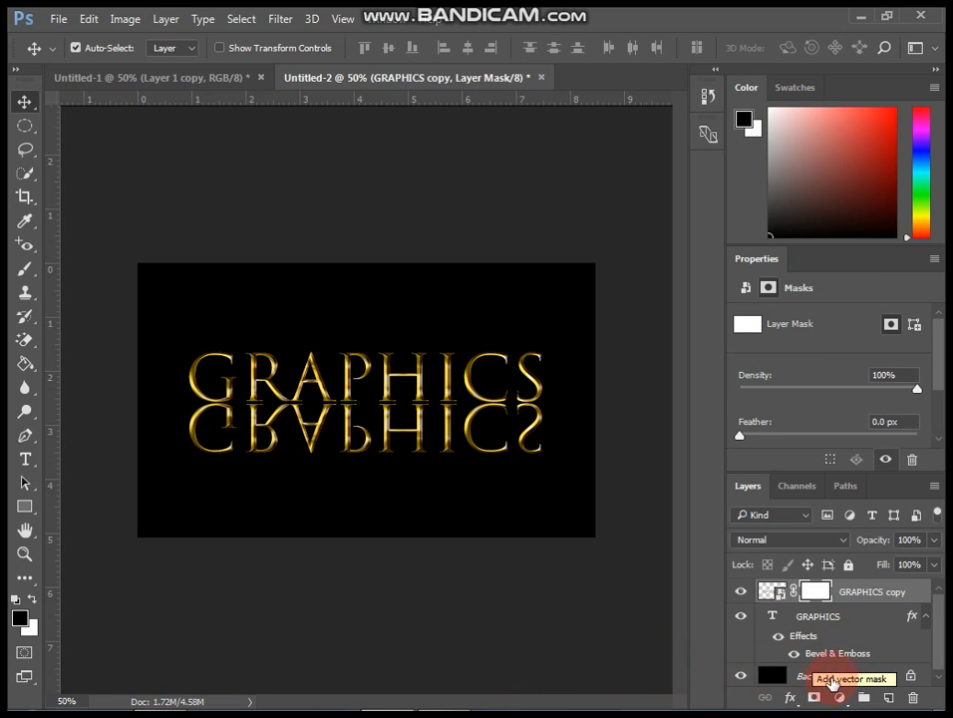
pyautogui.click(813, 591)
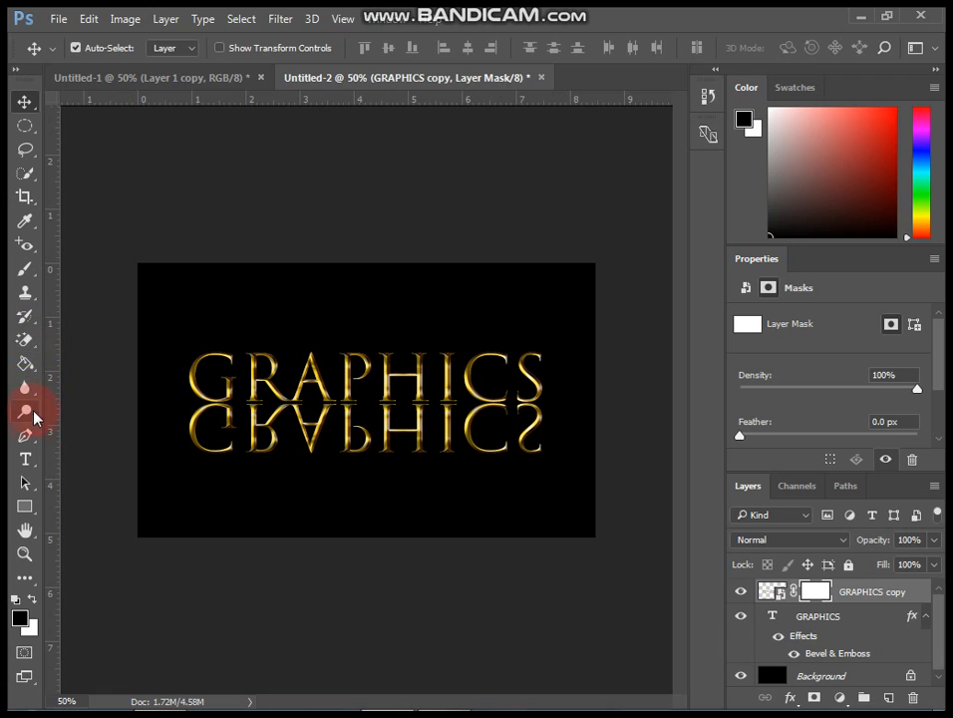
pyautogui.click(27, 341)
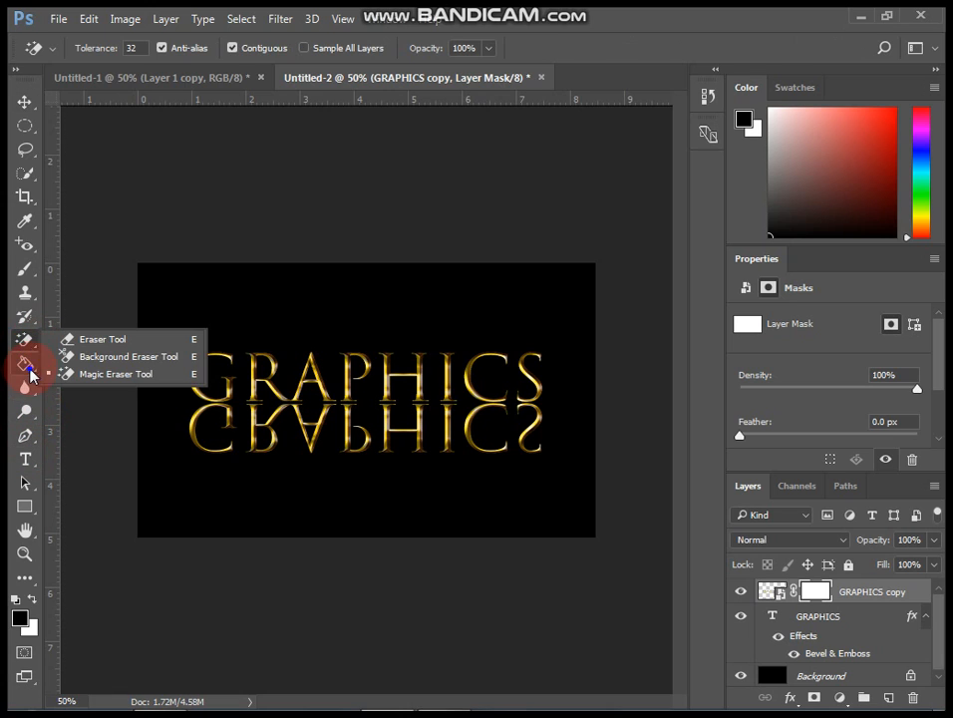
pyautogui.click(26, 365)
pyautogui.click(59, 365)
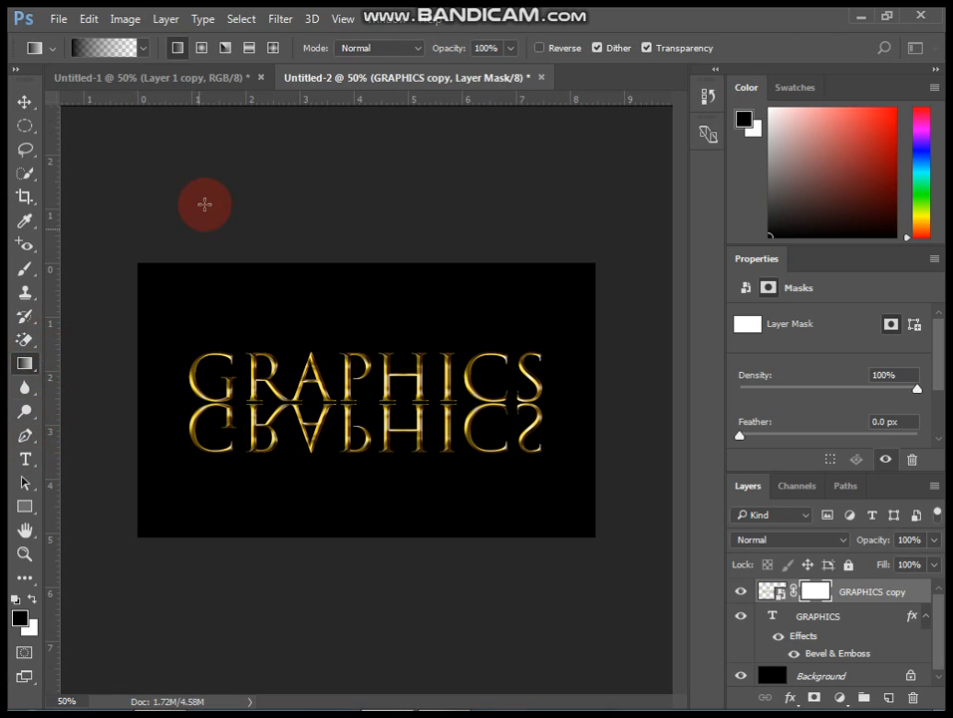
# Move the gradient's black stop to 17% location and draw the gradient upward across the reflection on the mask.
pyautogui.click(123, 47)
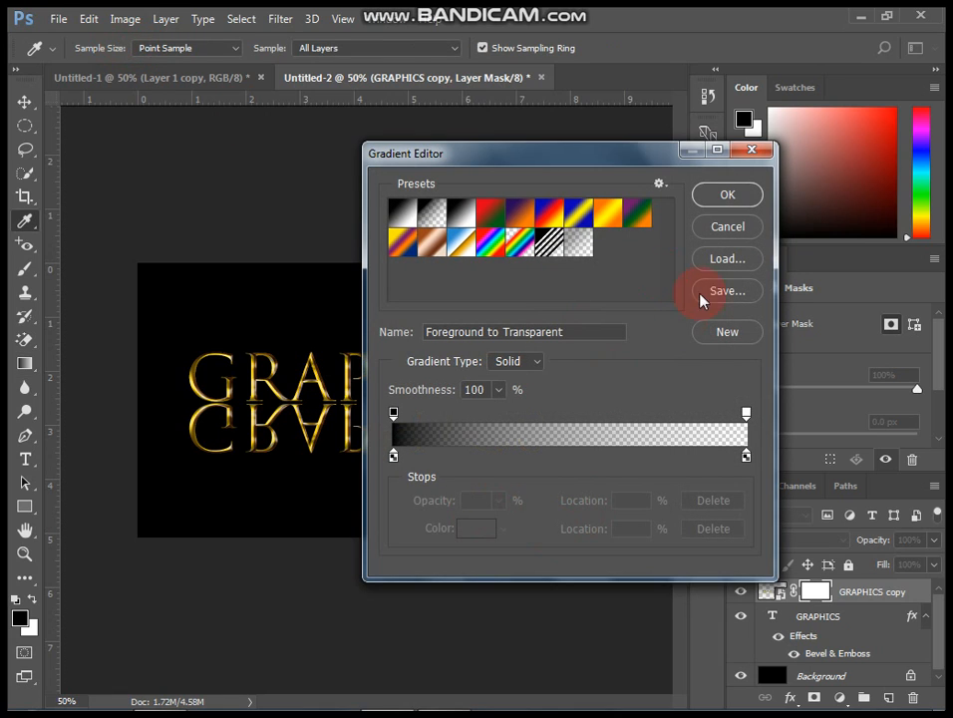
pyautogui.click(395, 457)
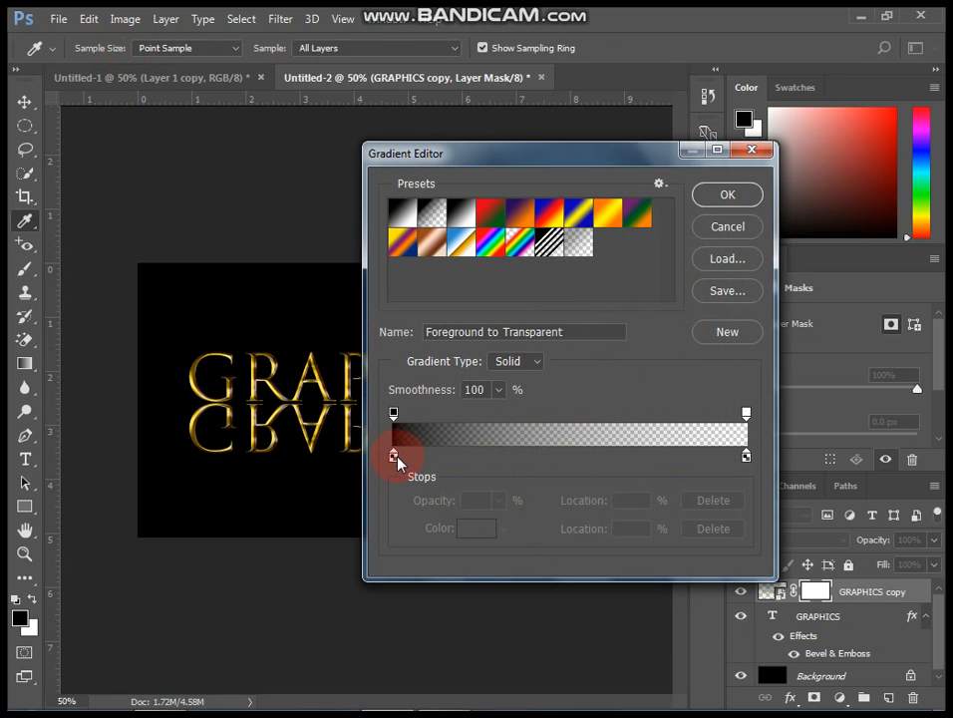
pyautogui.moveTo(395, 456); pyautogui.dragTo(454, 457)
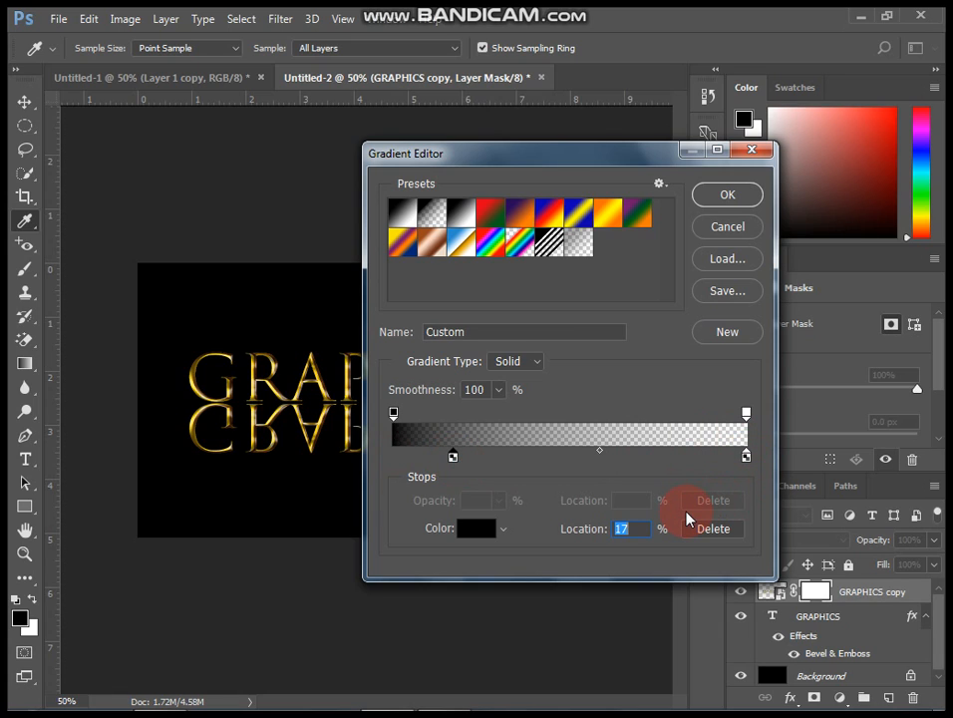
pyautogui.click(726, 193)
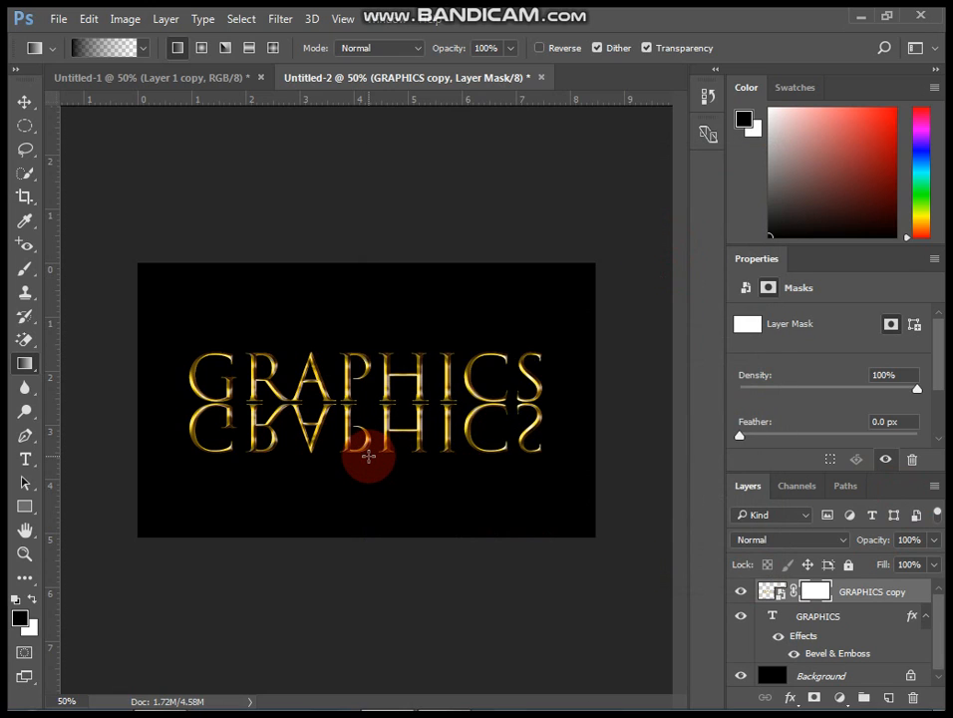
pyautogui.moveTo(370, 454); pyautogui.dragTo(369, 360)
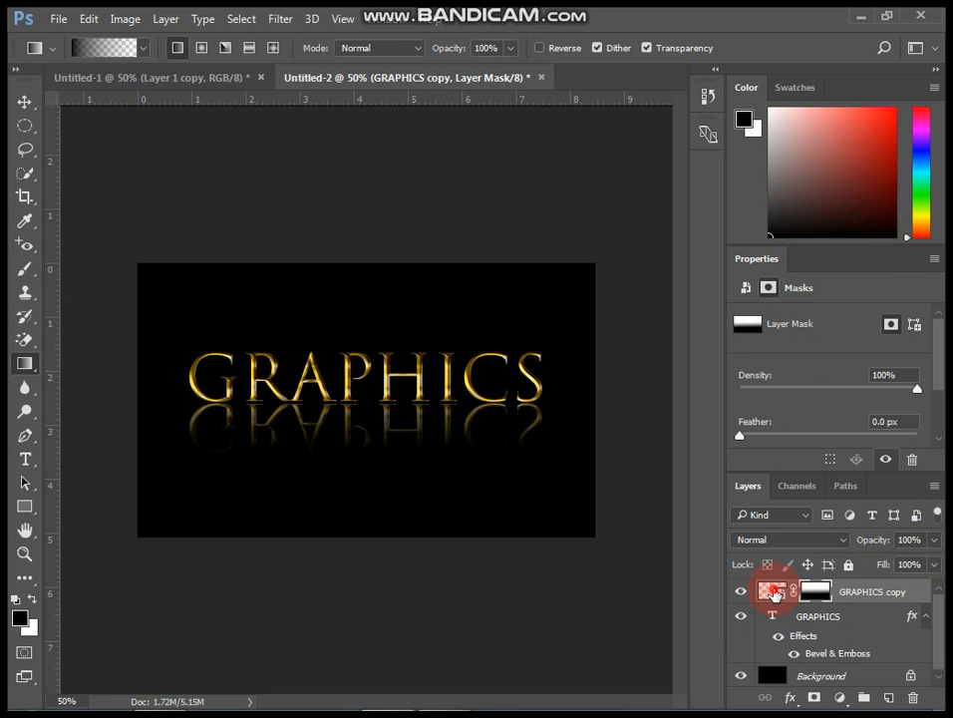
# Set the GRAPHICS copy layer's opacity to 45%.
pyautogui.click(770, 589)
pyautogui.click(934, 539)
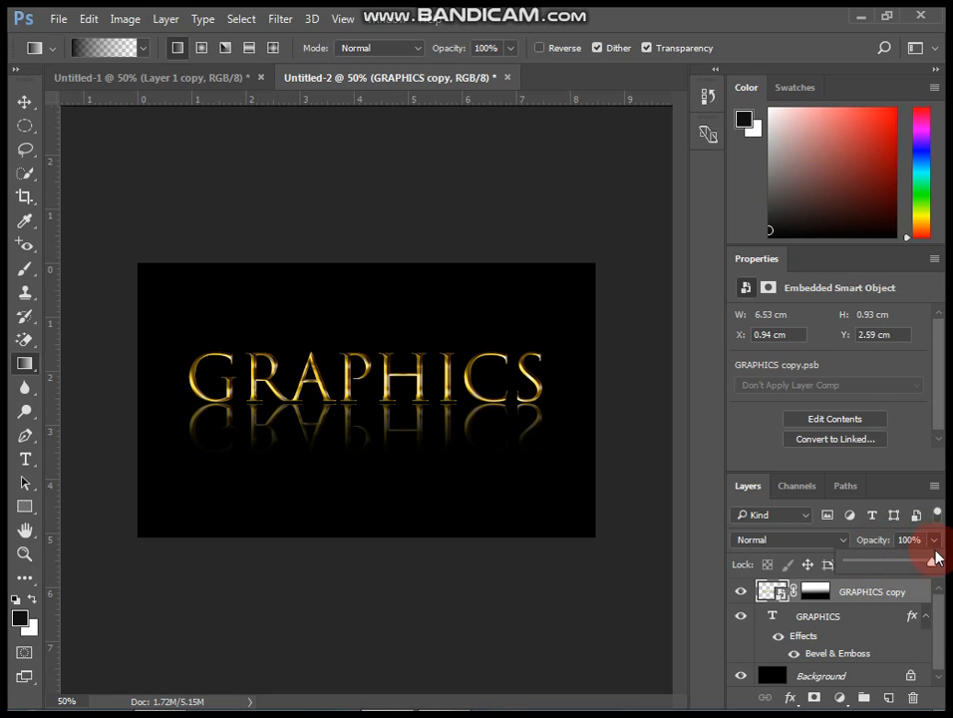
pyautogui.moveTo(934, 564); pyautogui.dragTo(890, 582)
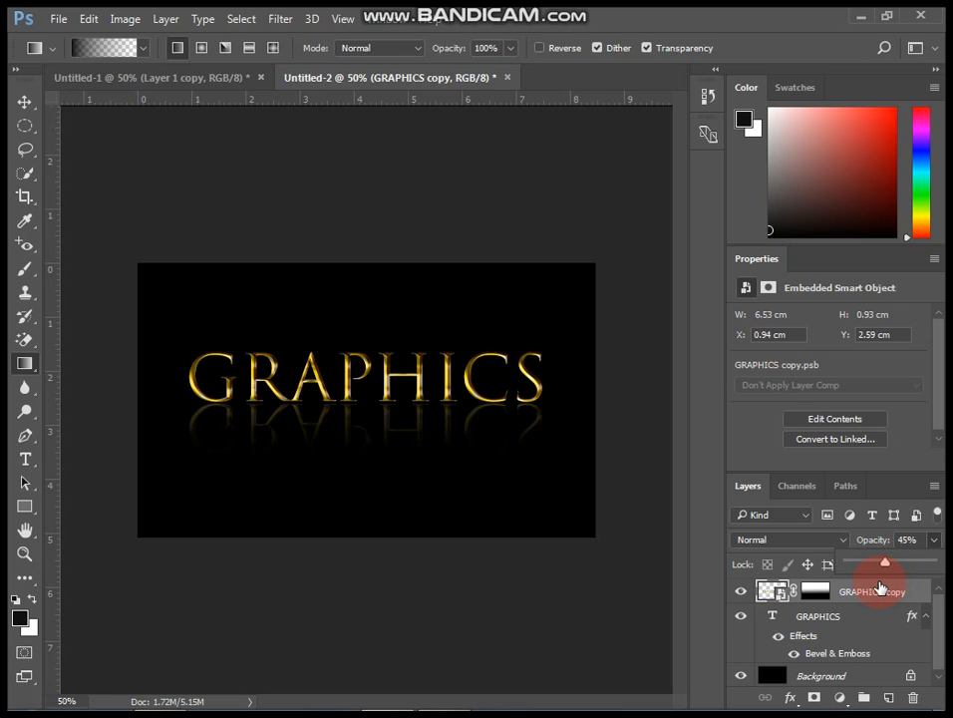
pyautogui.click(879, 588)
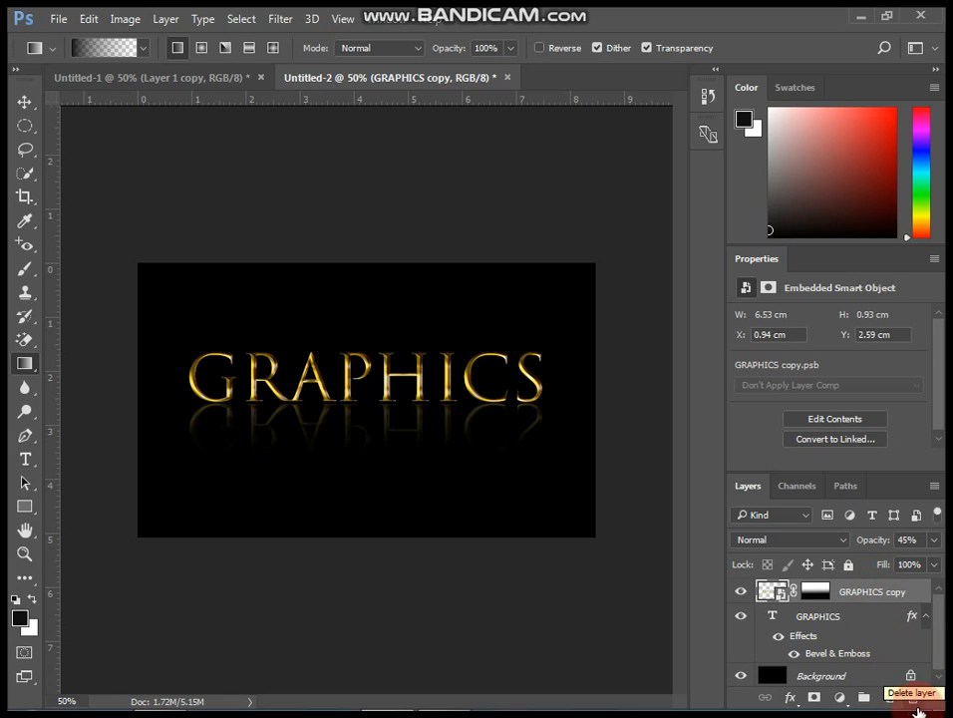
# Create a new layer and set up the Brush tool at 90% opacity with white as the foreground colour.
pyautogui.click(891, 697)
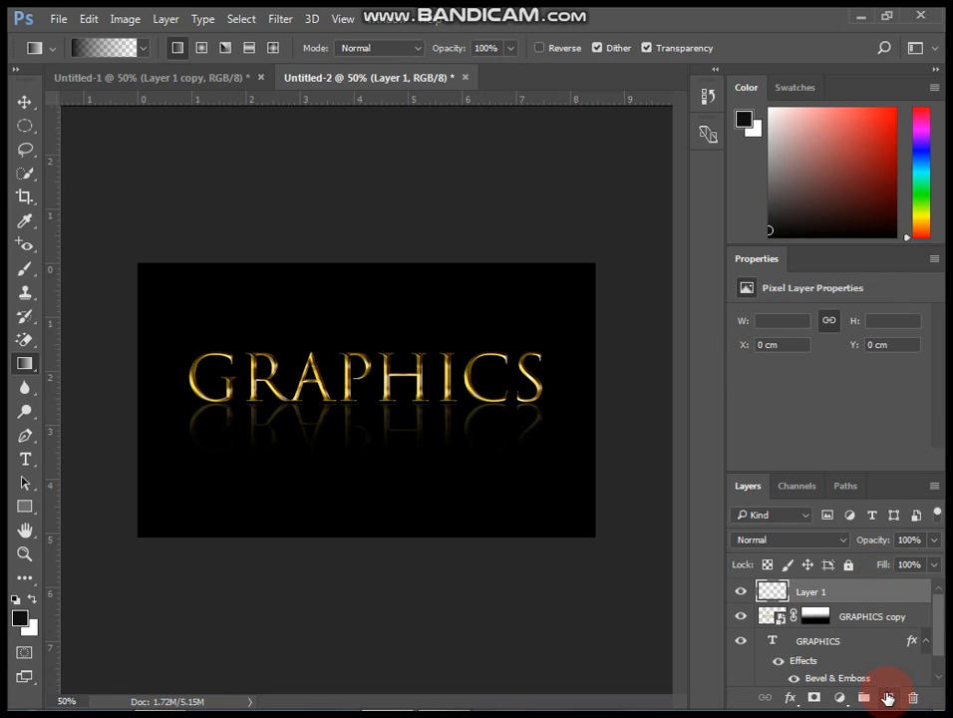
pyautogui.click(25, 272)
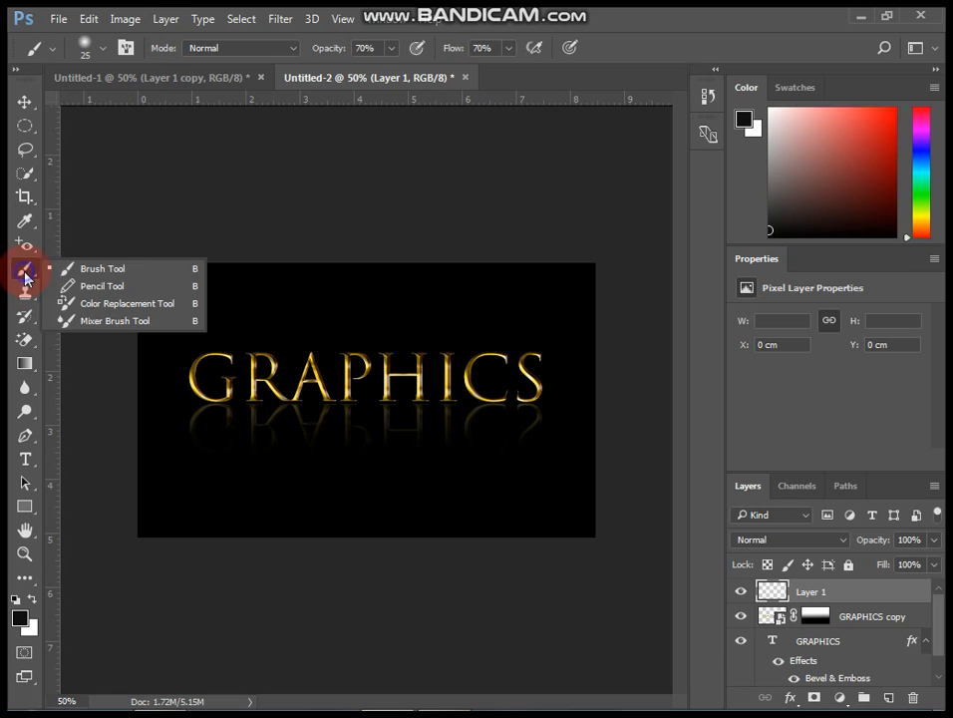
pyautogui.click(60, 268)
pyautogui.click(392, 49)
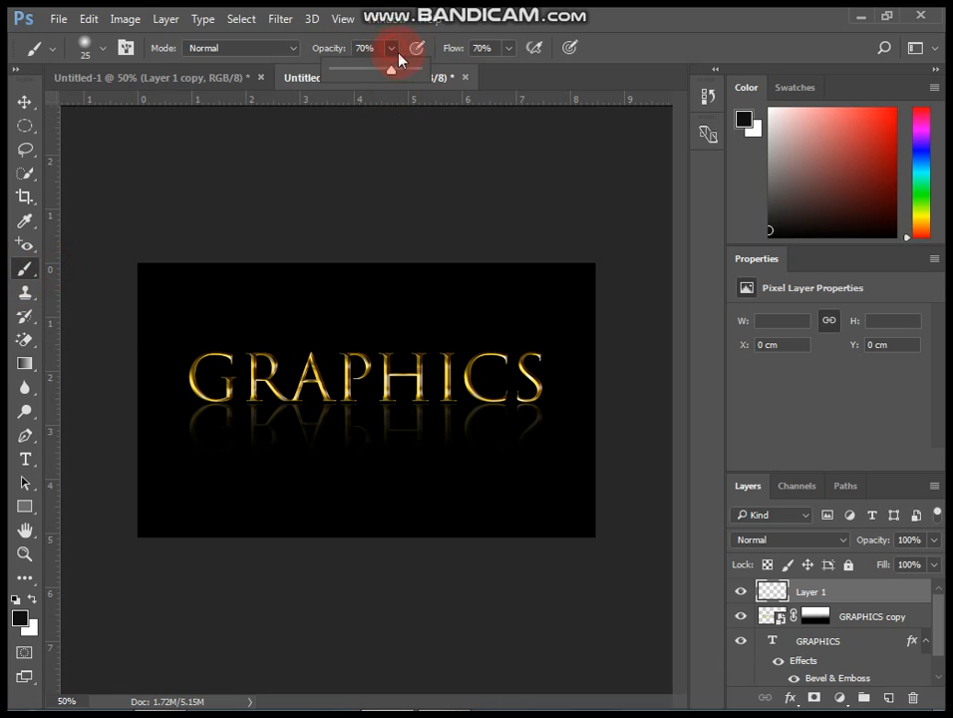
pyautogui.moveTo(407, 74); pyautogui.dragTo(409, 78)
pyautogui.click(32, 598)
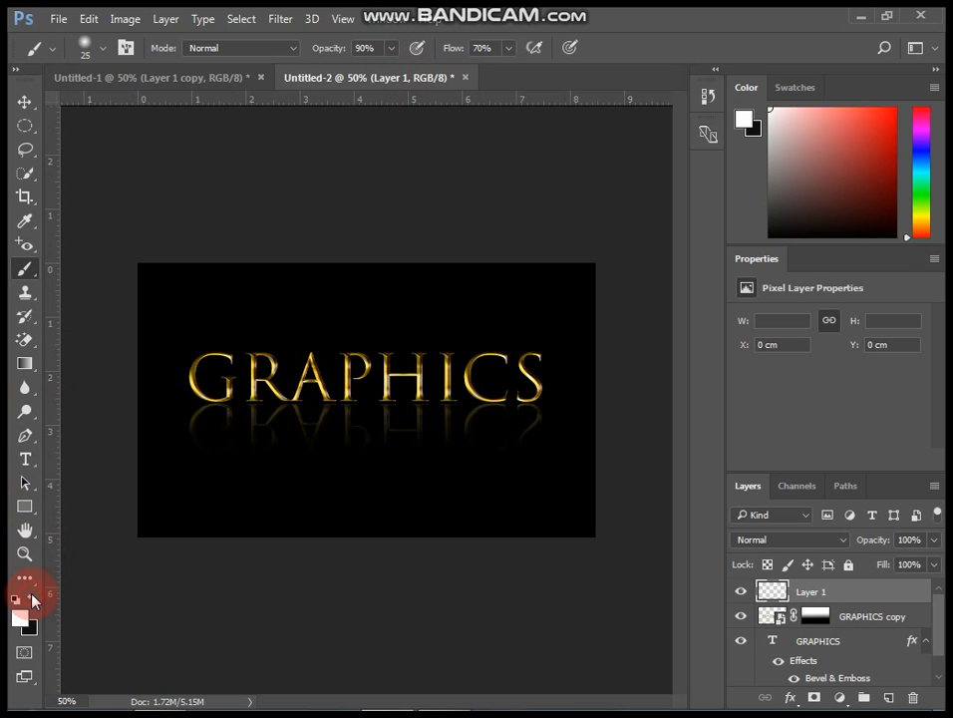
pyautogui.click(21, 617)
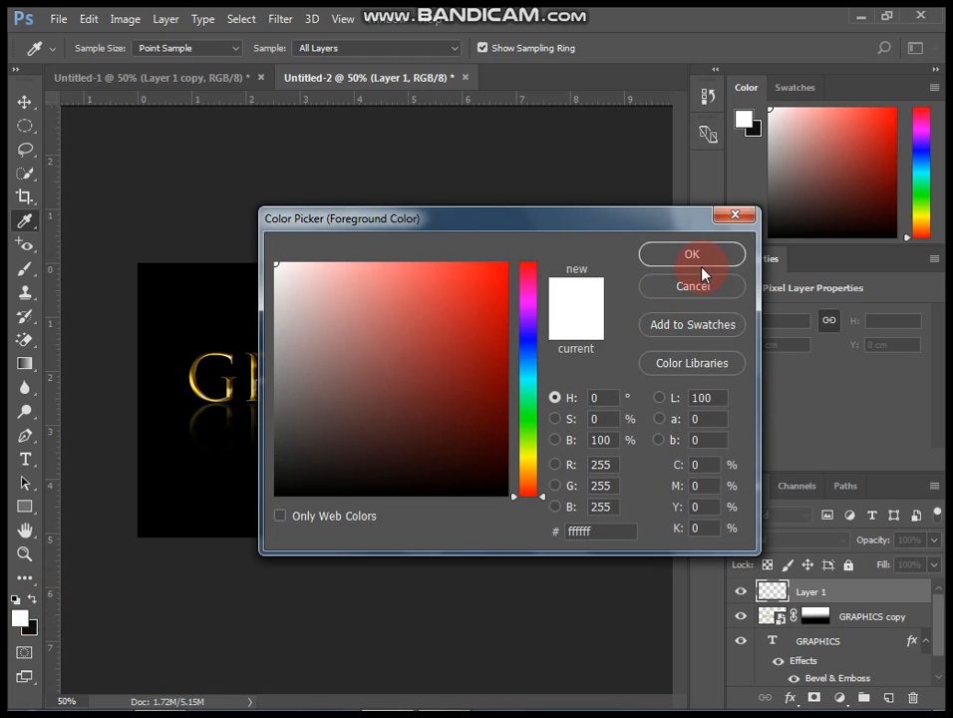
pyautogui.click(720, 259)
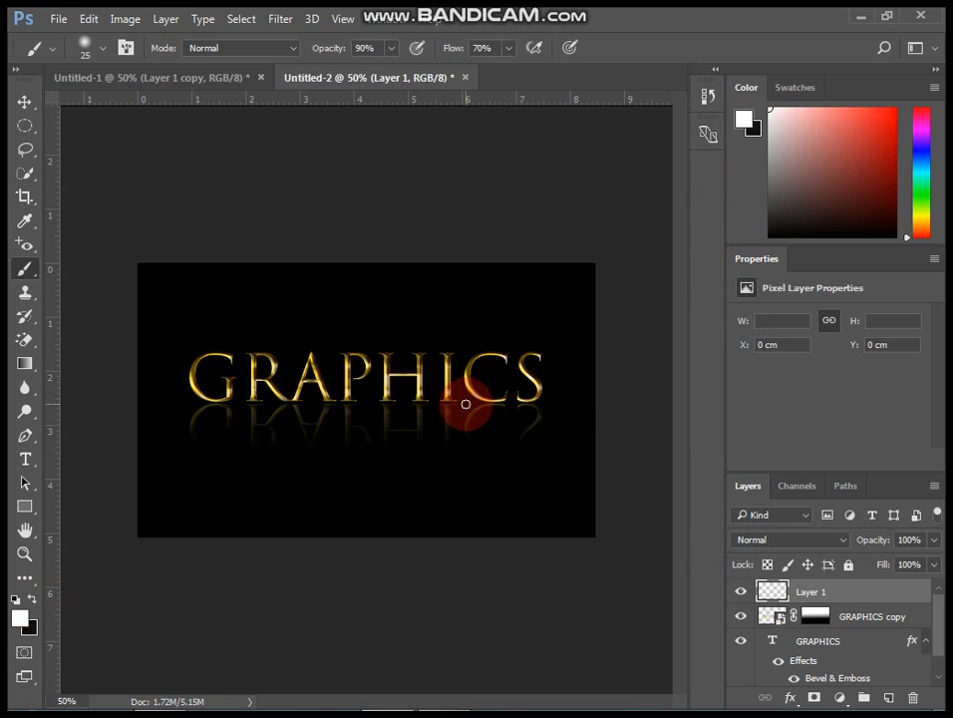
# Paint soft white highlight strokes along the edges of the G, R and P letters on Layer 1.
pyautogui.scroll(3, 306, 453)
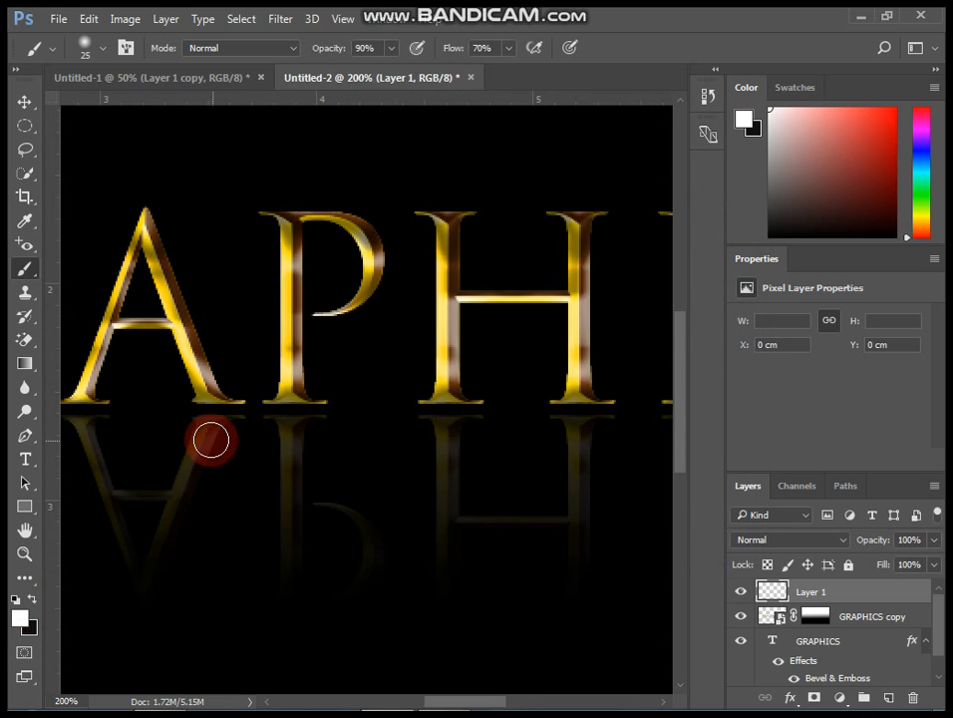
pyautogui.moveTo(211, 440); pyautogui.dragTo(331, 466)
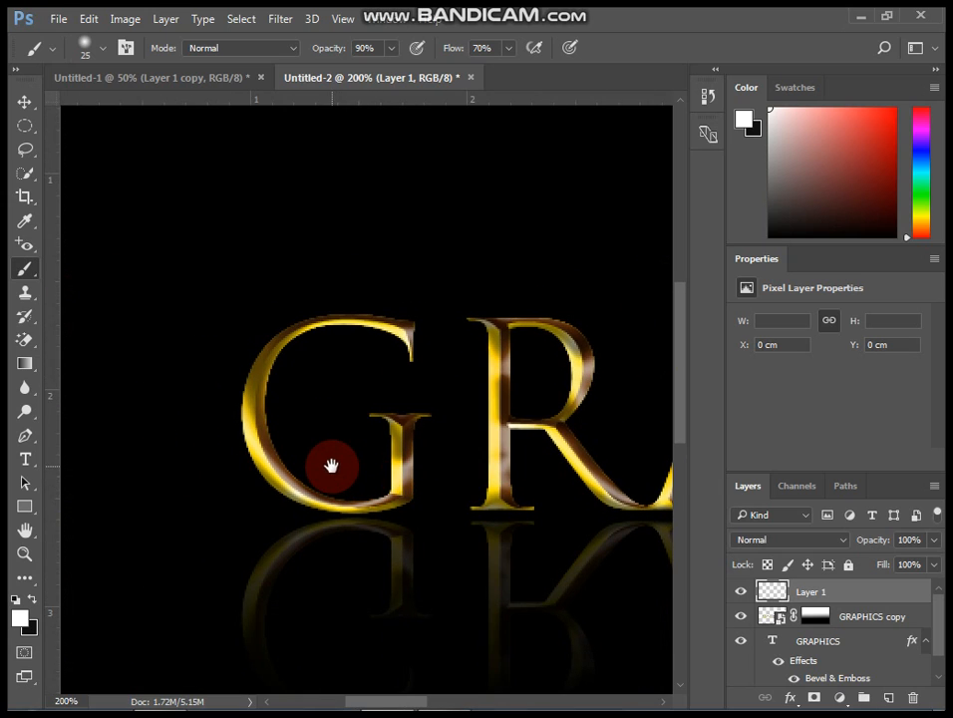
pyautogui.click(255, 392)
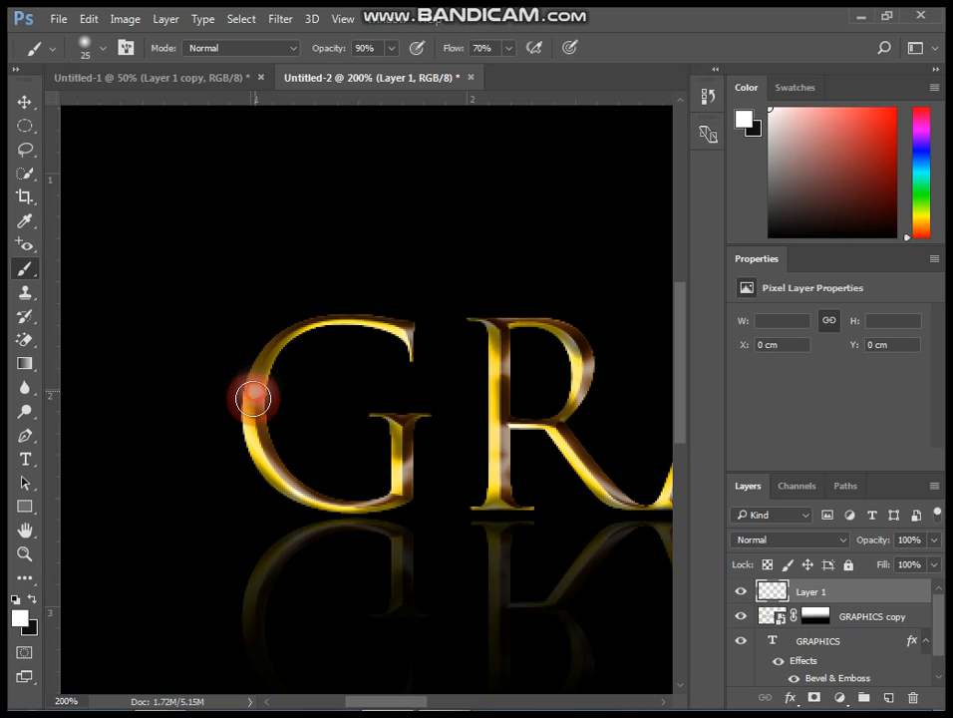
pyautogui.moveTo(253, 398)
pyautogui.mouseDown()
pyautogui.moveTo(255, 443)
pyautogui.moveTo(272, 440)
pyautogui.moveTo(241, 413)
pyautogui.mouseUp()
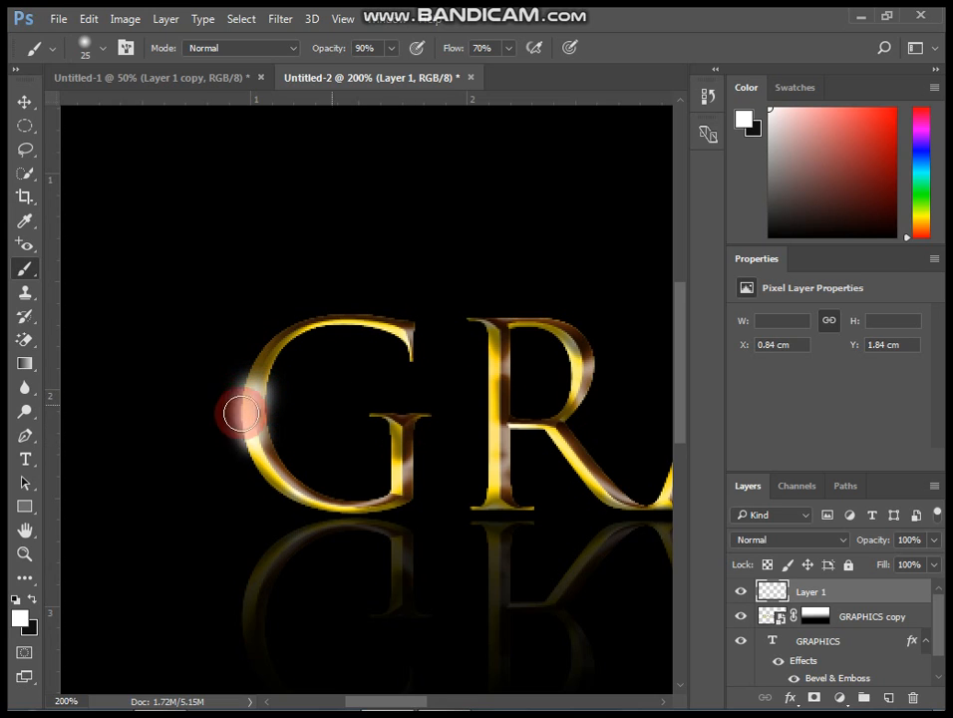
pyautogui.moveTo(298, 451); pyautogui.dragTo(204, 411)
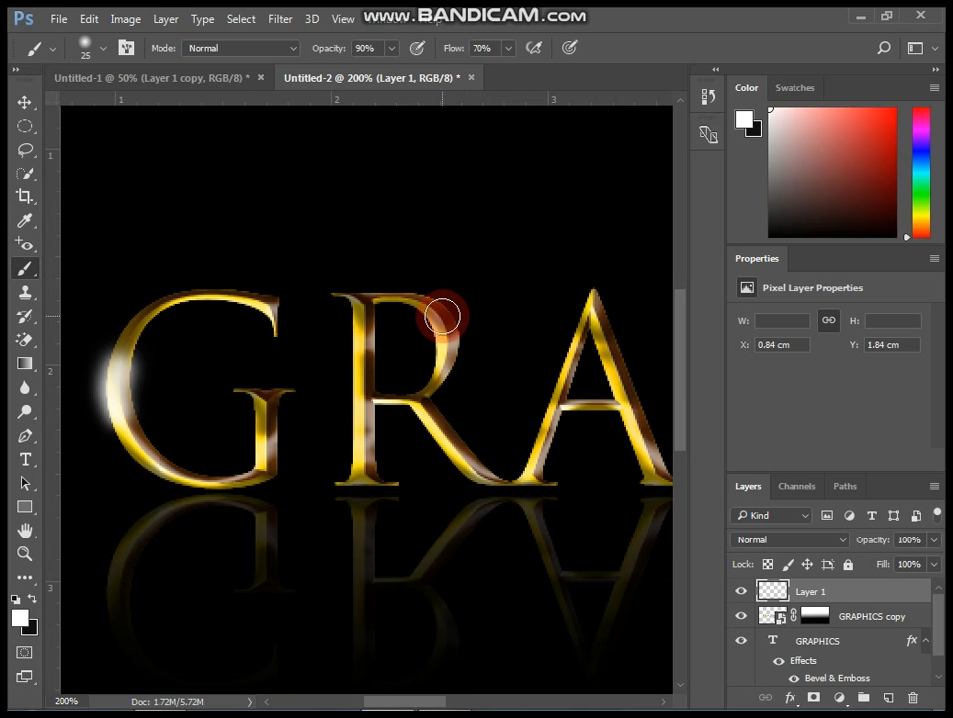
pyautogui.moveTo(439, 315); pyautogui.dragTo(444, 370)
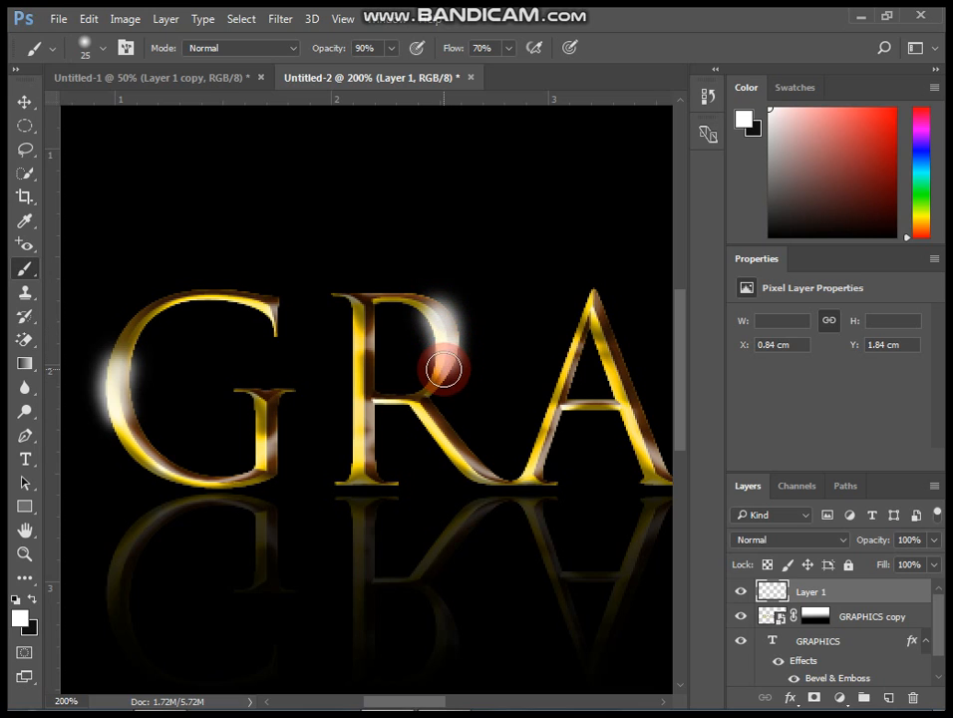
pyautogui.moveTo(623, 334); pyautogui.dragTo(283, 334)
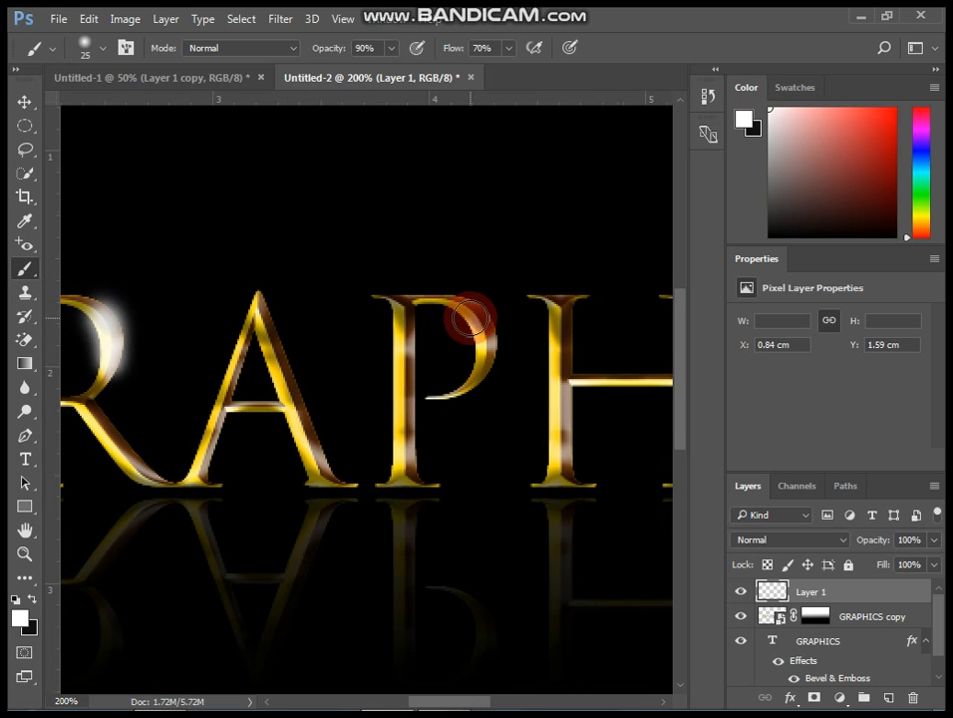
pyautogui.moveTo(469, 317)
pyautogui.mouseDown()
pyautogui.moveTo(484, 341)
pyautogui.moveTo(482, 384)
pyautogui.mouseUp()
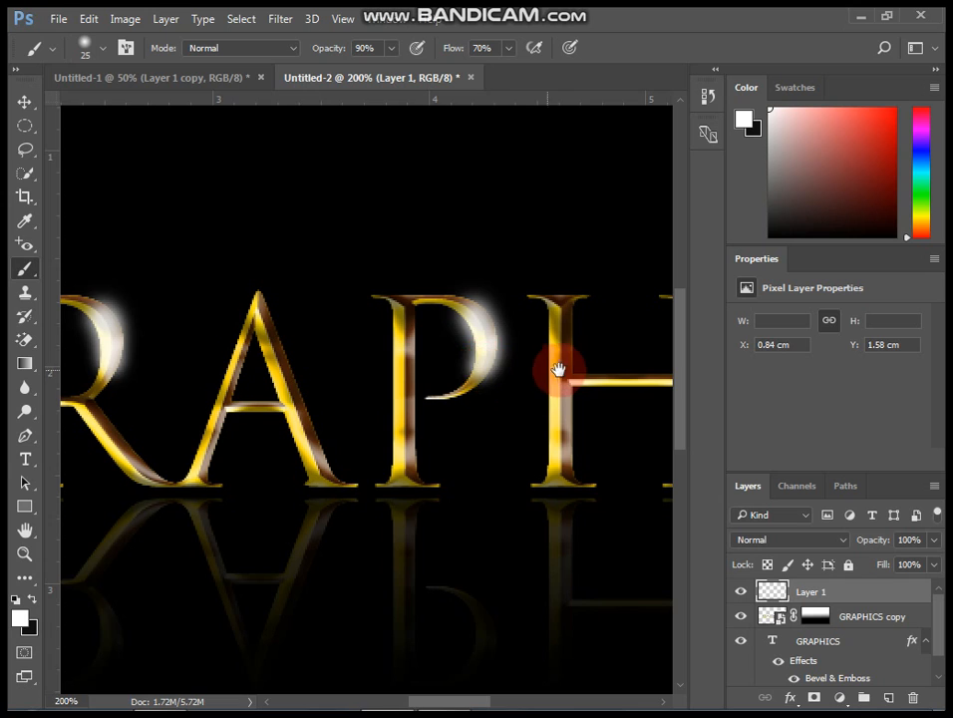
# Paint white highlight strokes on the C and S letters, undoing and repainting the C stroke.
pyautogui.moveTo(558, 370); pyautogui.dragTo(255, 355)
pyautogui.moveTo(597, 376); pyautogui.dragTo(396, 384)
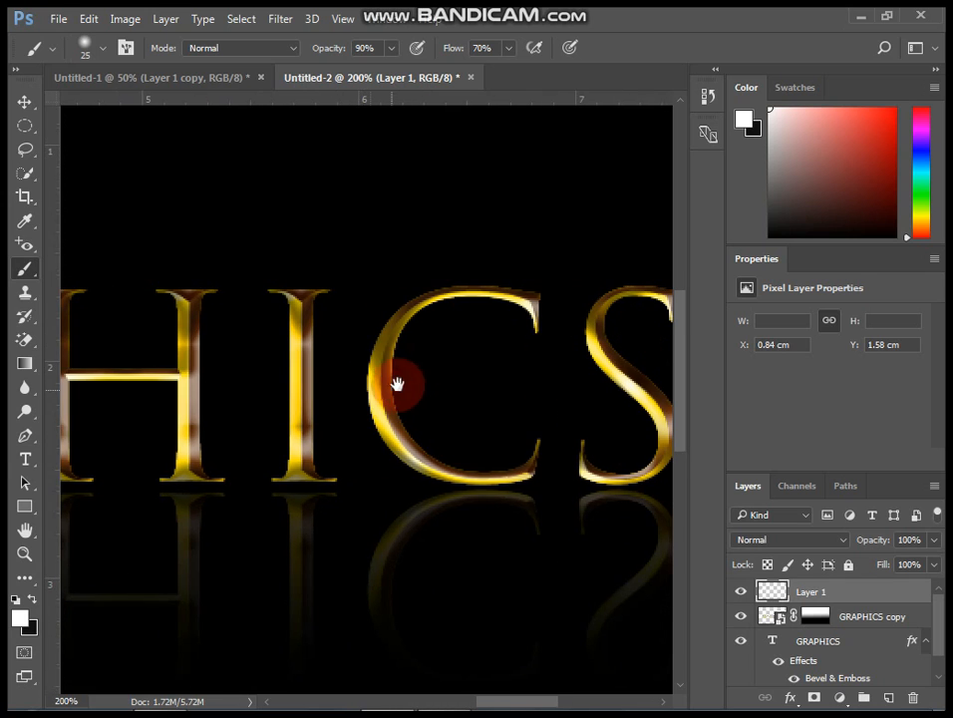
pyautogui.moveTo(392, 329); pyautogui.dragTo(388, 416)
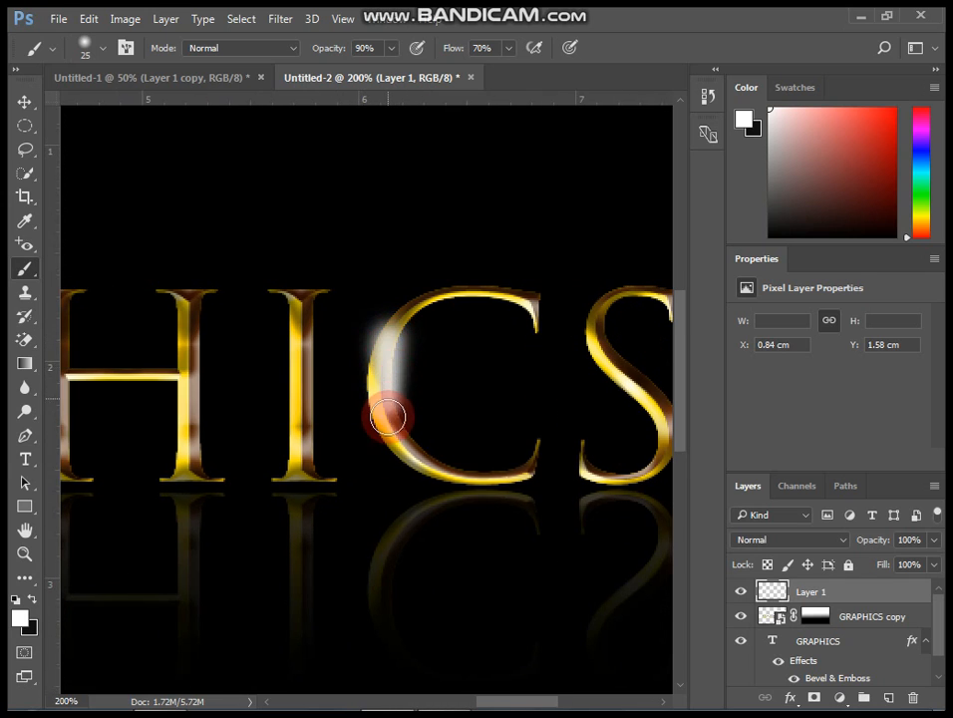
pyautogui.hotkey('ctrl', 'z')
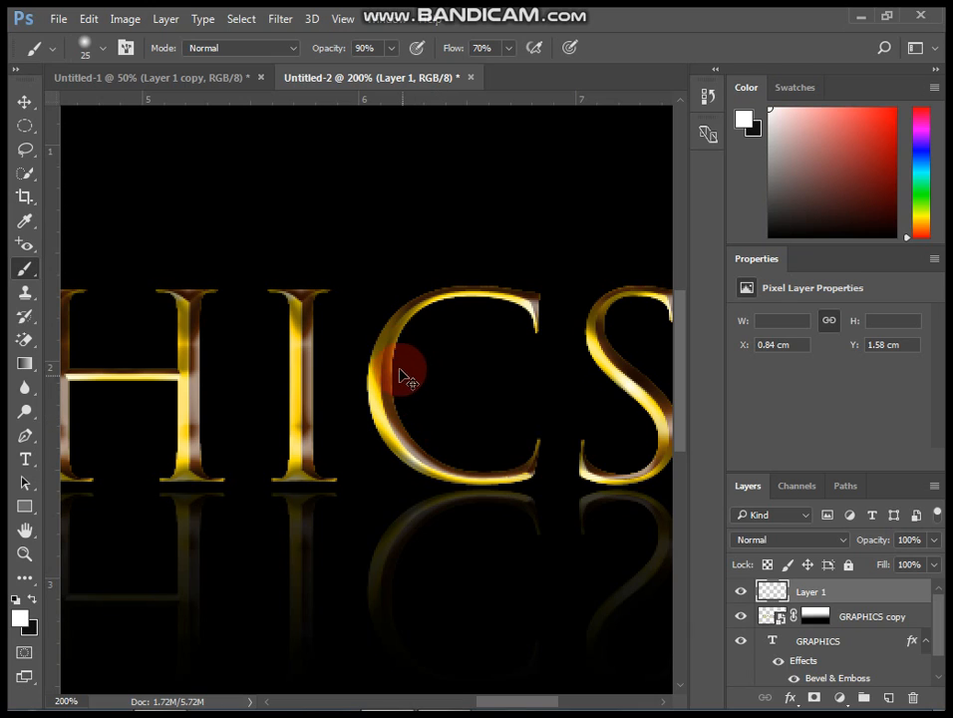
pyautogui.moveTo(380, 349); pyautogui.dragTo(384, 426)
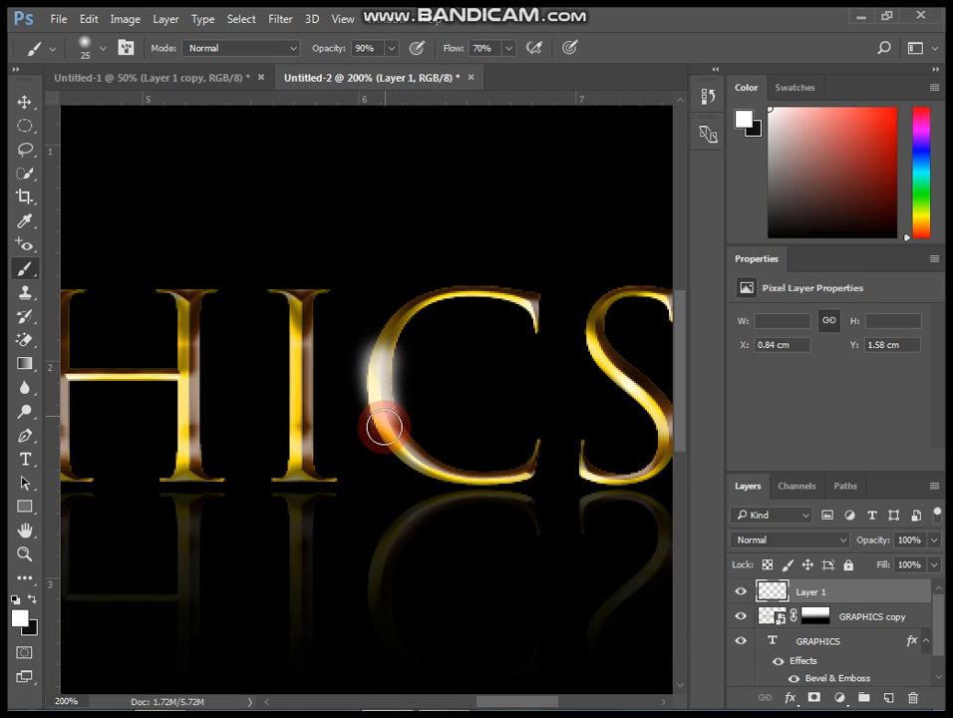
pyautogui.moveTo(585, 417); pyautogui.dragTo(455, 413)
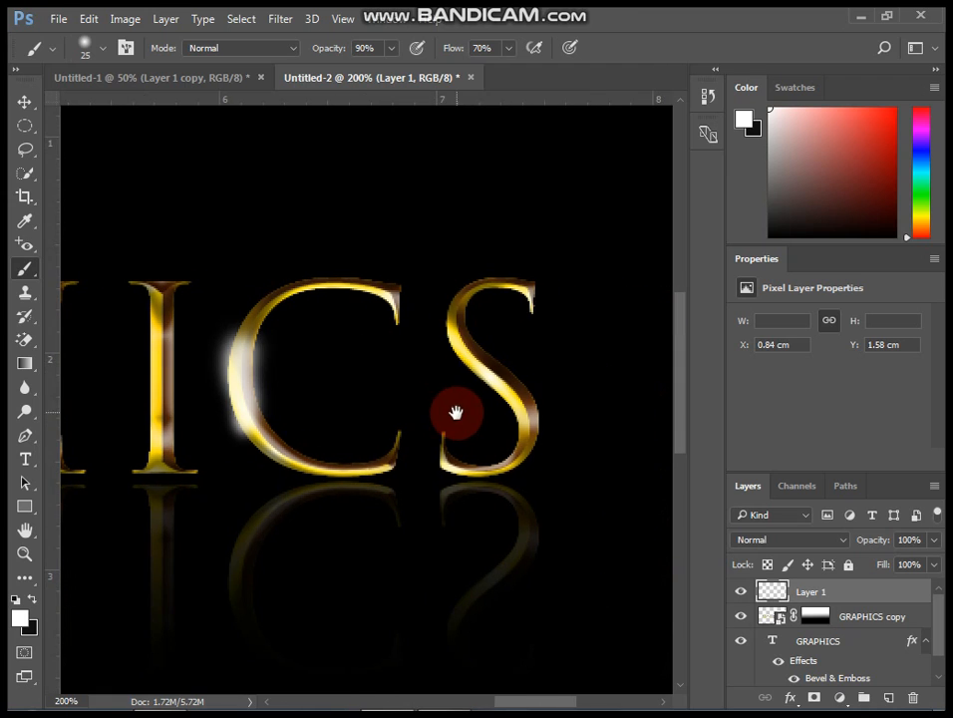
pyautogui.moveTo(464, 307)
pyautogui.mouseDown()
pyautogui.moveTo(456, 311)
pyautogui.moveTo(466, 346)
pyautogui.moveTo(525, 417)
pyautogui.moveTo(522, 404)
pyautogui.moveTo(525, 443)
pyautogui.mouseUp()
pyautogui.moveTo(538, 301); pyautogui.dragTo(530, 290)
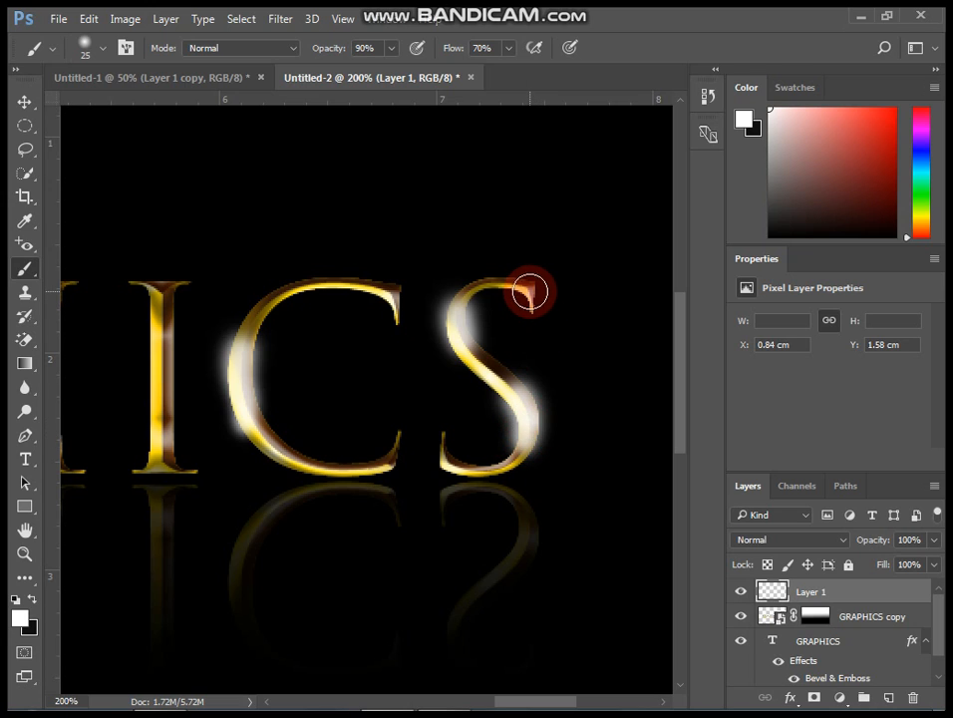
pyautogui.click(529, 291)
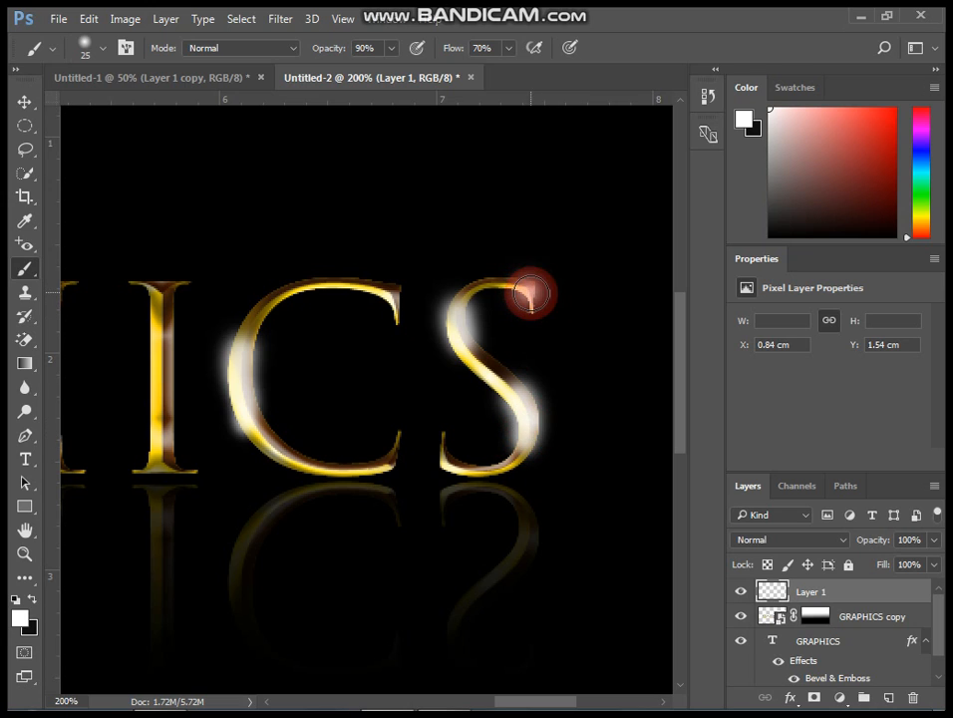
pyautogui.click(528, 287)
pyautogui.scroll(-4, 502, 442)
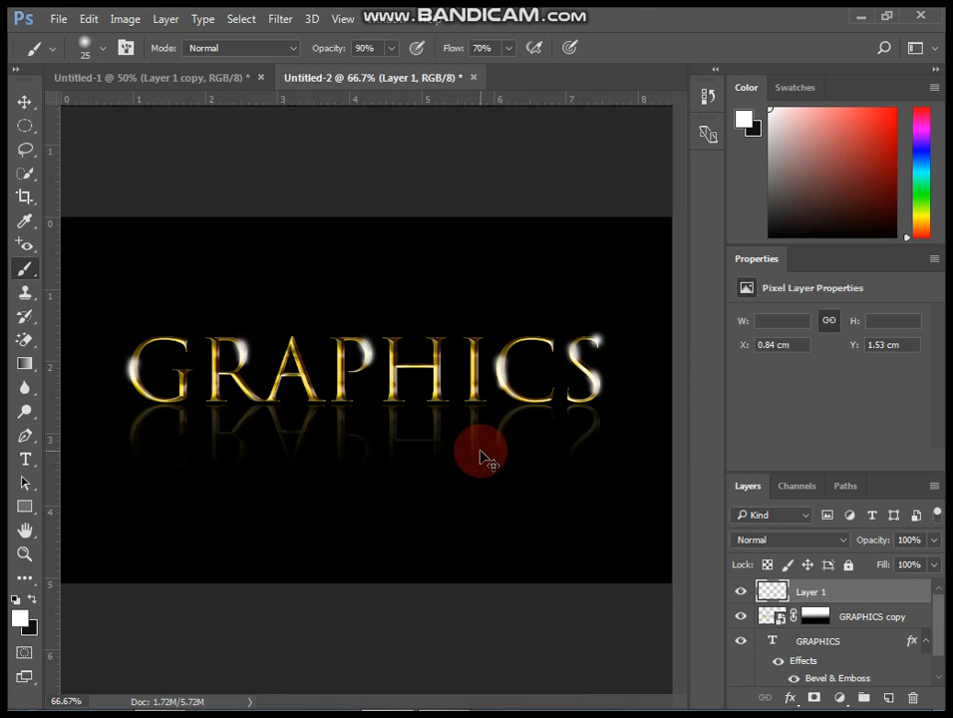
pyautogui.scroll(-1, 480, 453)
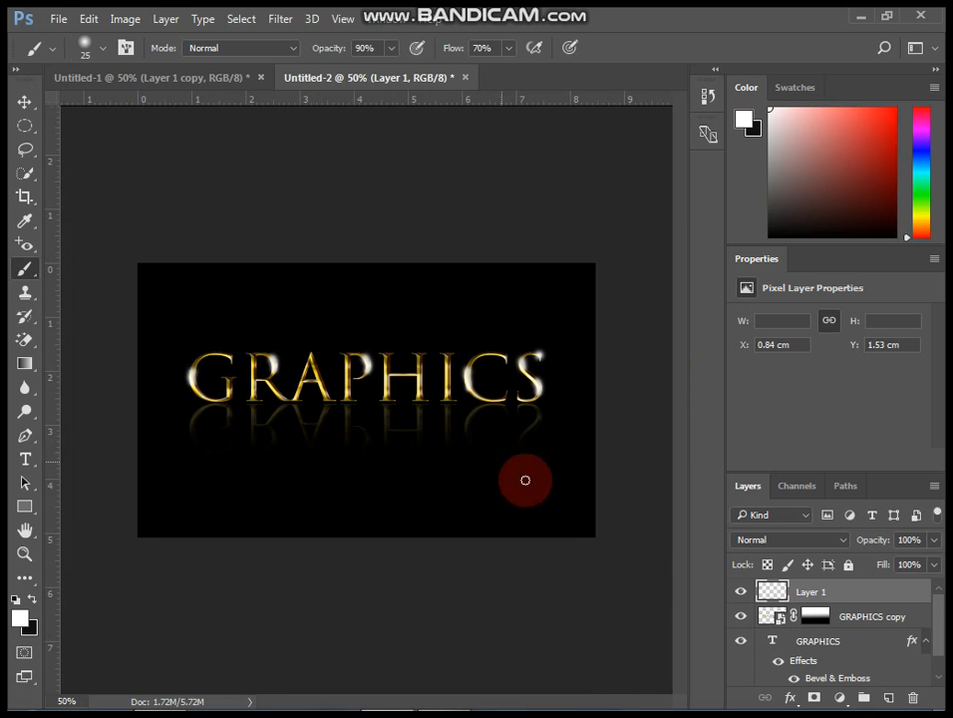
# Set Layer 1's blend mode to Overlay and toggle its visibility to compare the highlights.
pyautogui.click(823, 548)
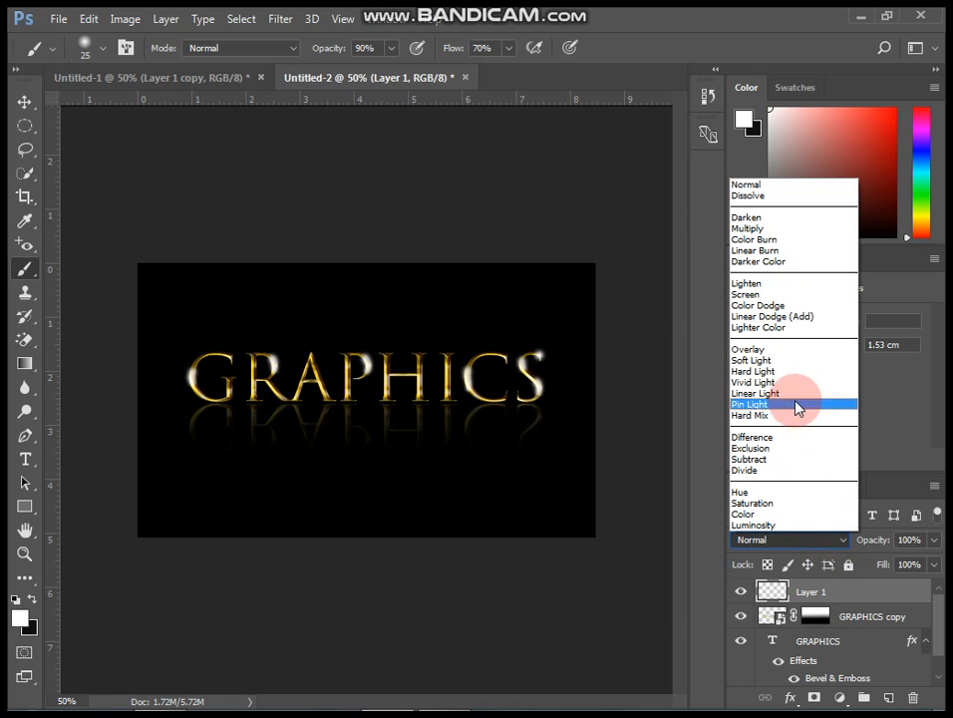
pyautogui.click(781, 351)
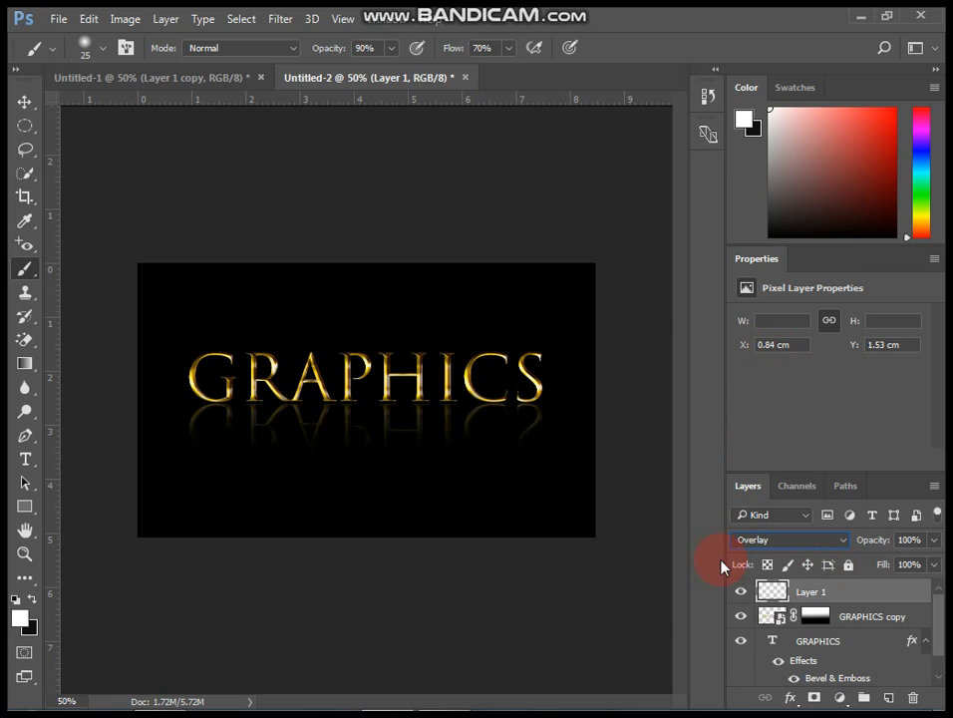
pyautogui.hotkey('ctrl', '+')
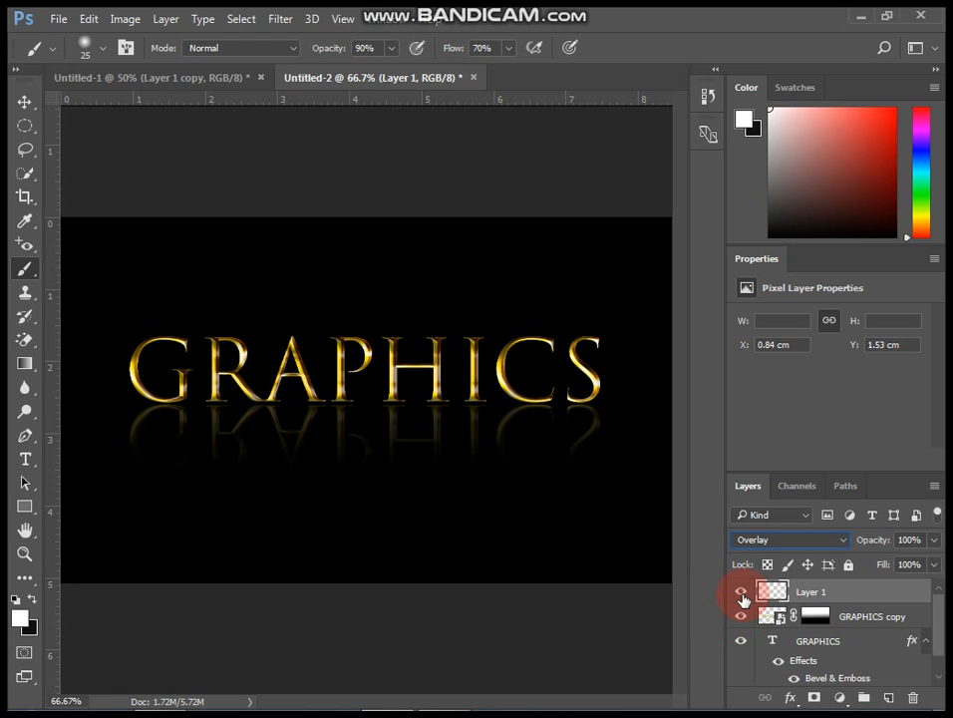
pyautogui.click(741, 595)
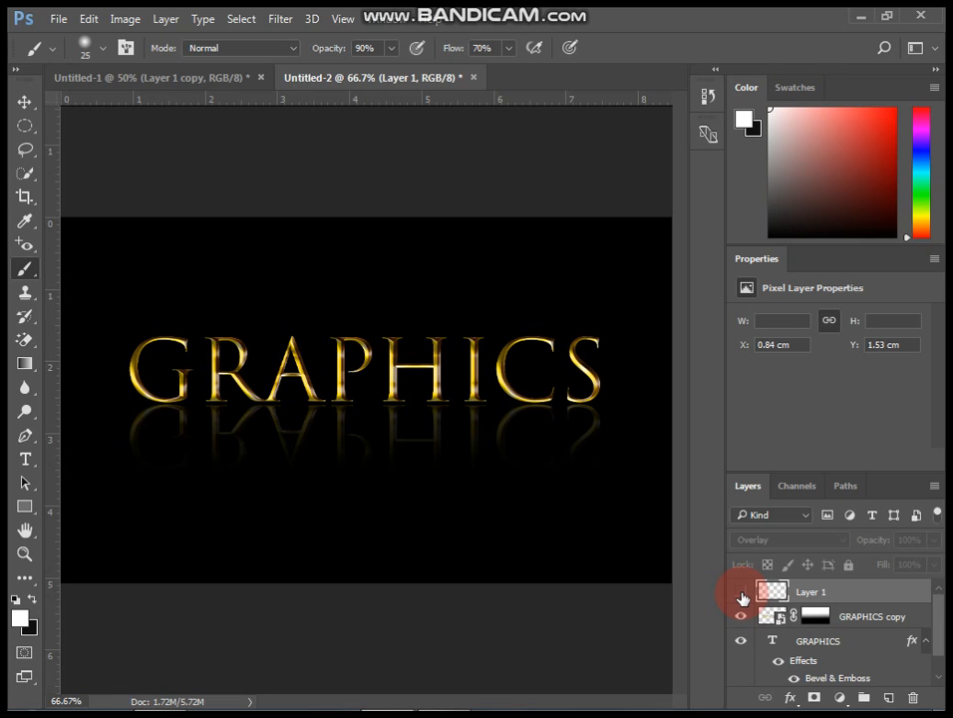
pyautogui.click(741, 596)
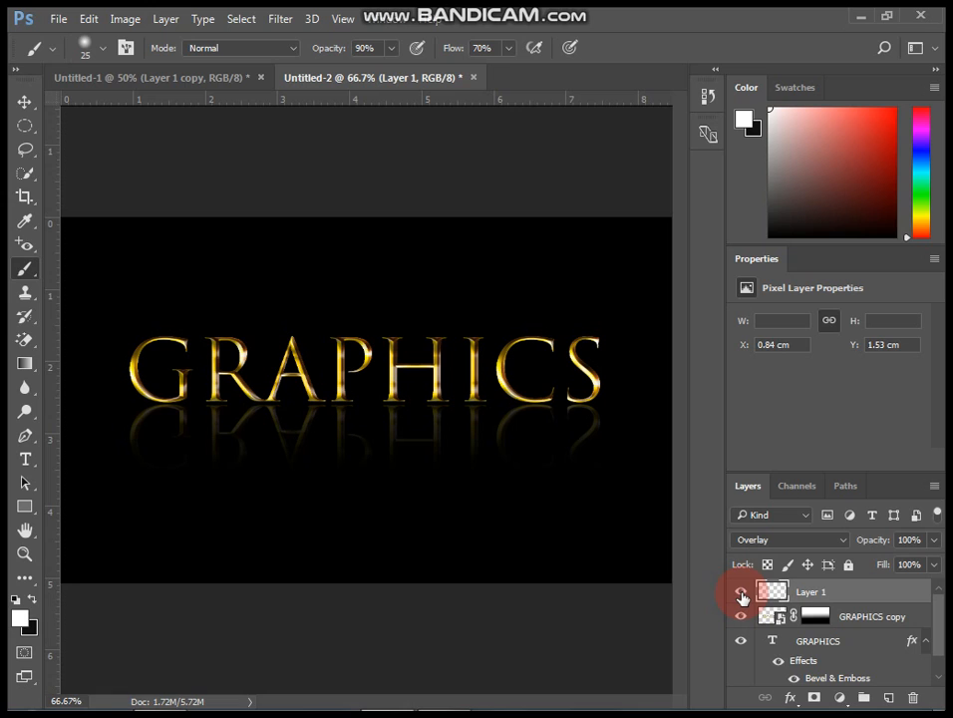
pyautogui.hotkey('ctrl', '-')
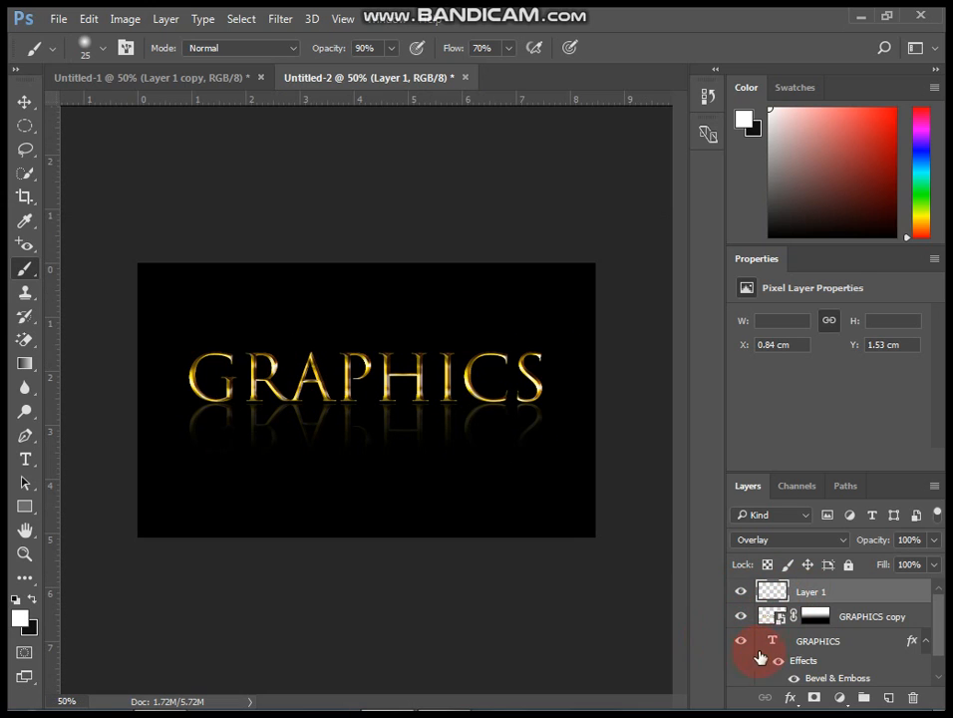
# Unlock the Background layer, converting it into Layer 0.
pyautogui.moveTo(947, 623); pyautogui.dragTo(944, 633)
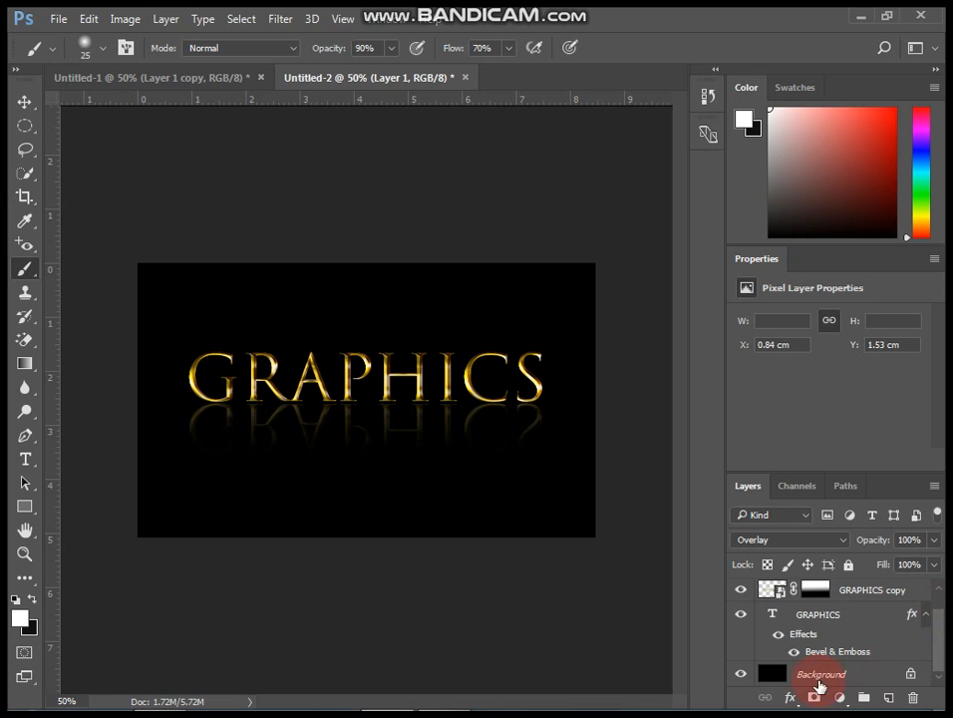
pyautogui.click(838, 676)
pyautogui.click(910, 673)
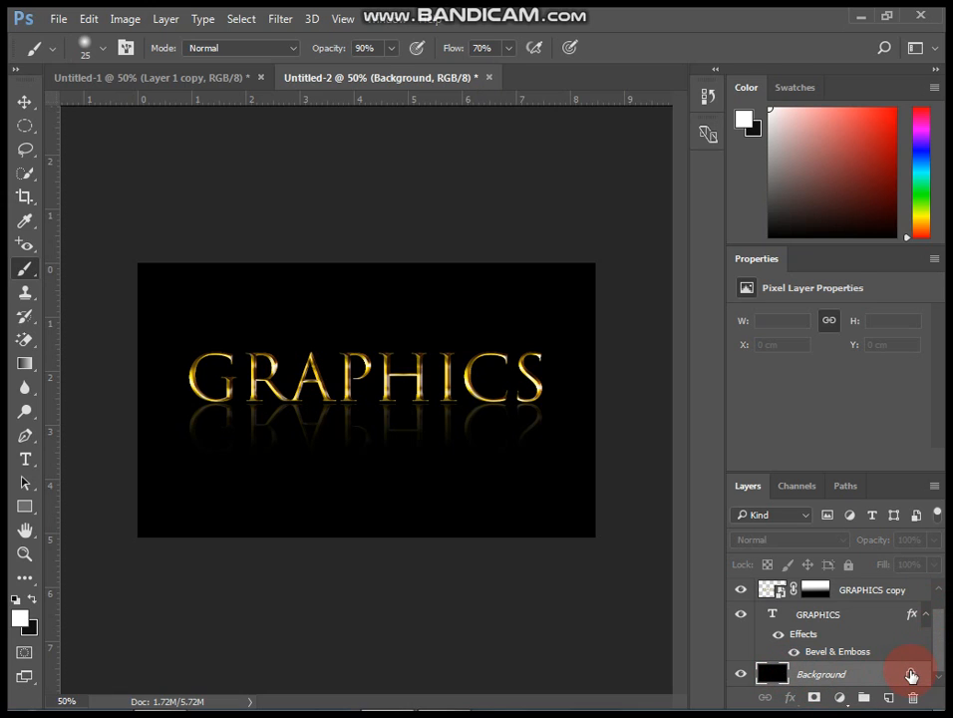
# Try to pick a near-black foreground colour 0f0f0f in the Color Picker.
pyautogui.click(20, 601)
pyautogui.click(21, 618)
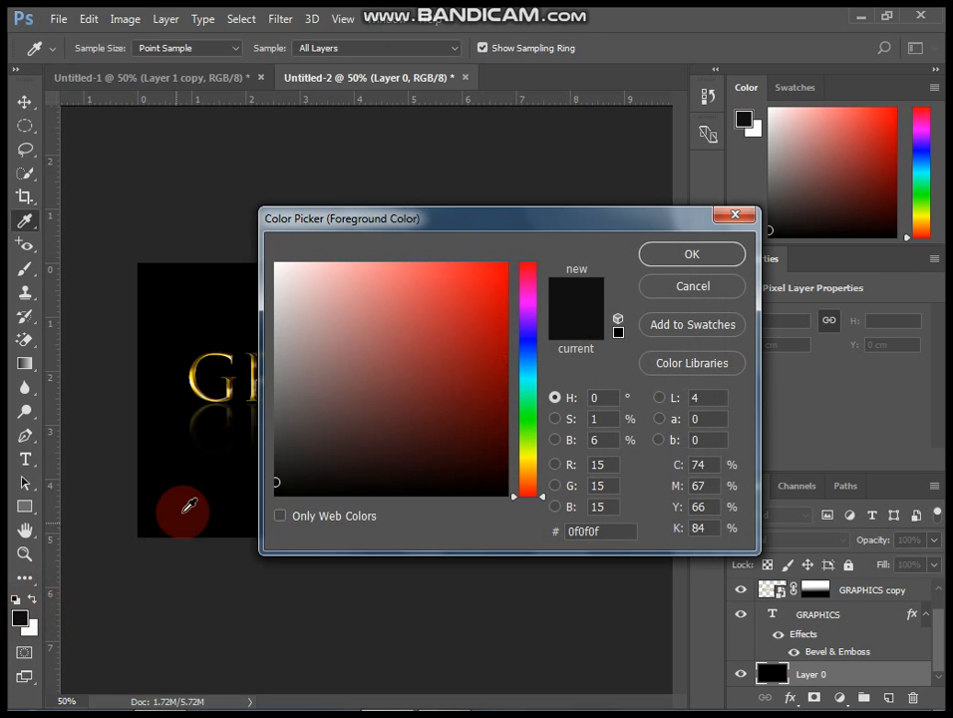
pyautogui.moveTo(189, 505); pyautogui.dragTo(279, 477)
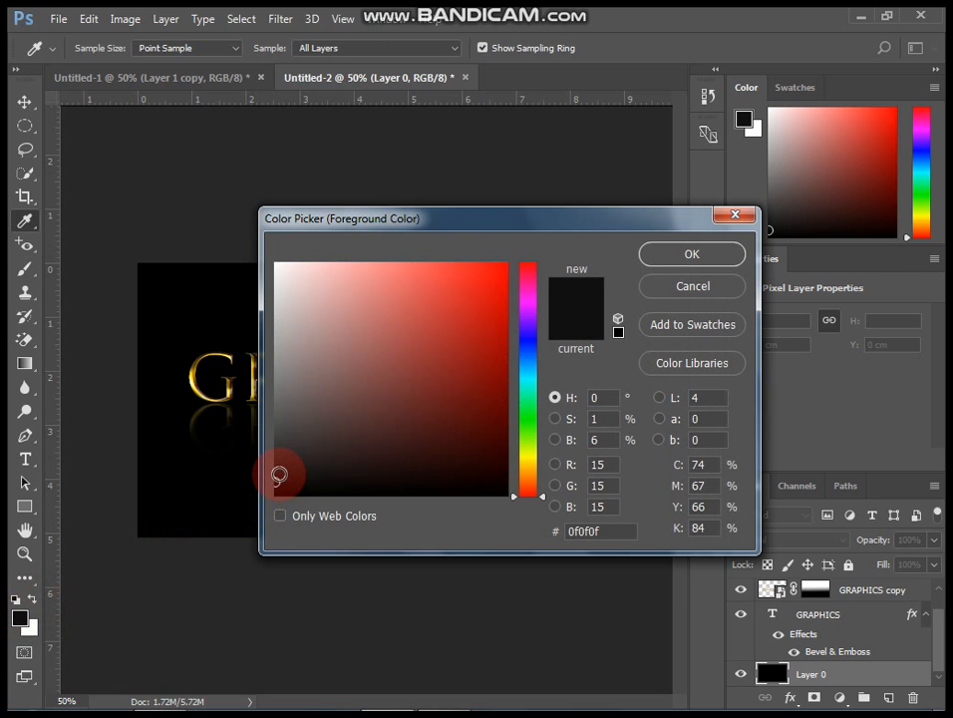
pyautogui.click(644, 321)
pyautogui.click(660, 270)
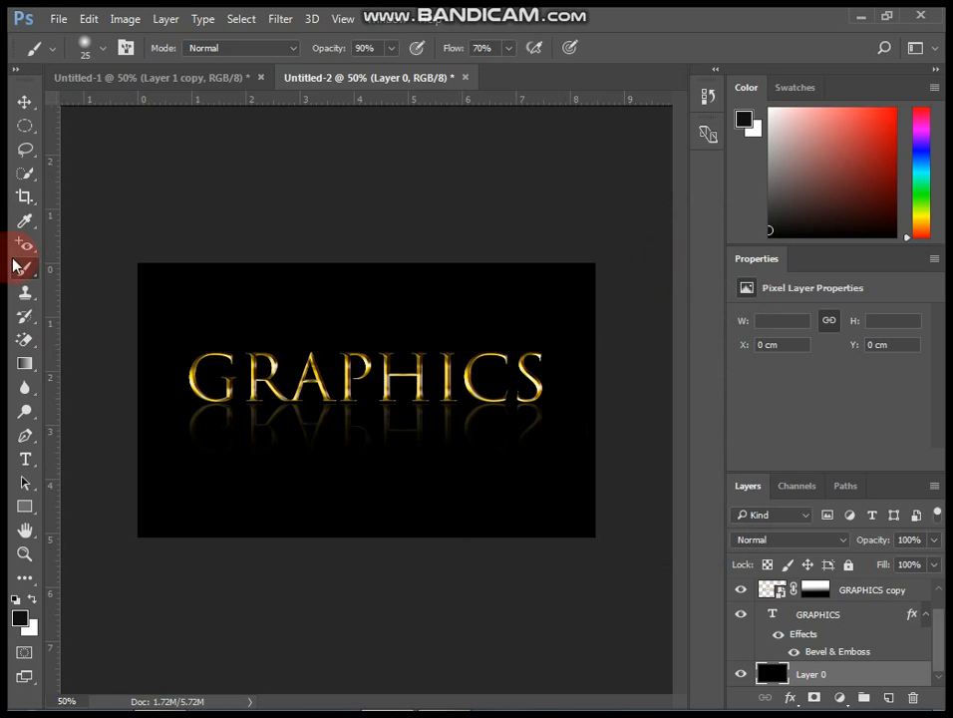
# Fill Layer 0 with the dark grey 131313 using the Paint Bucket tool.
pyautogui.click(24, 340)
pyautogui.moveTo(25, 363); pyautogui.dragTo(65, 389)
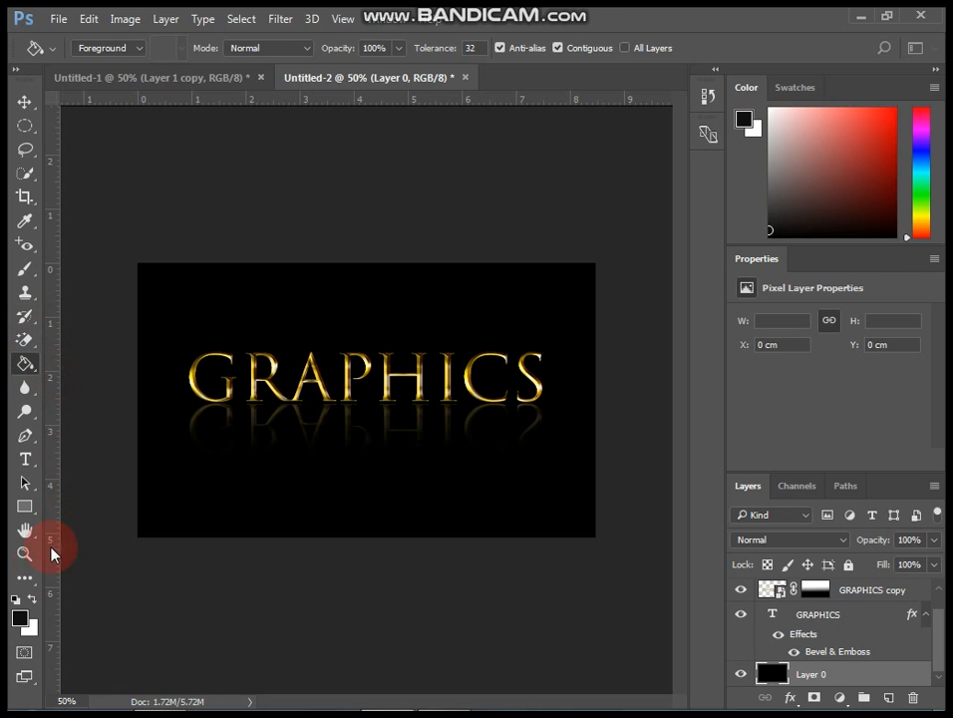
pyautogui.click(21, 620)
pyautogui.moveTo(277, 484); pyautogui.dragTo(270, 479)
pyautogui.click(674, 259)
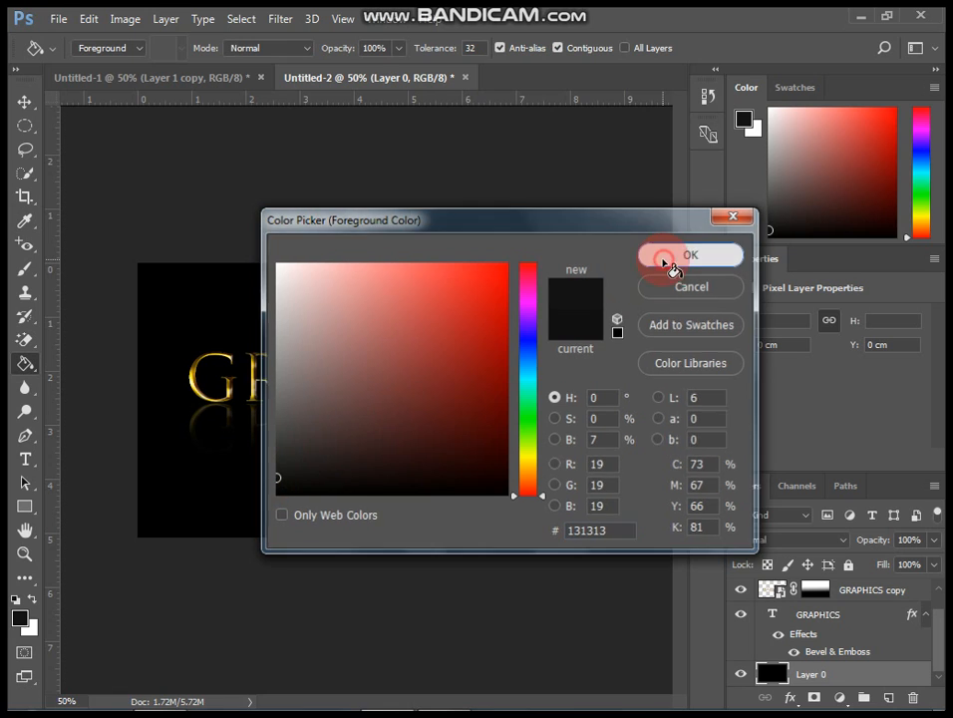
pyautogui.click(439, 489)
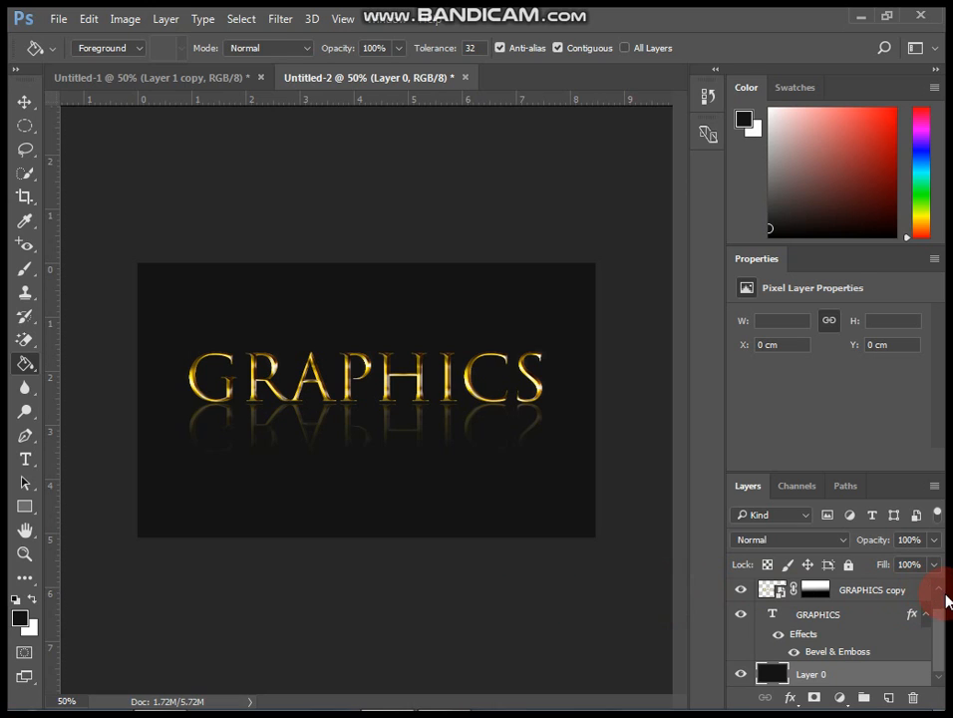
# Set the GRAPHICS copy reflection layer's opacity to 30%.
pyautogui.click(937, 598)
pyautogui.click(773, 615)
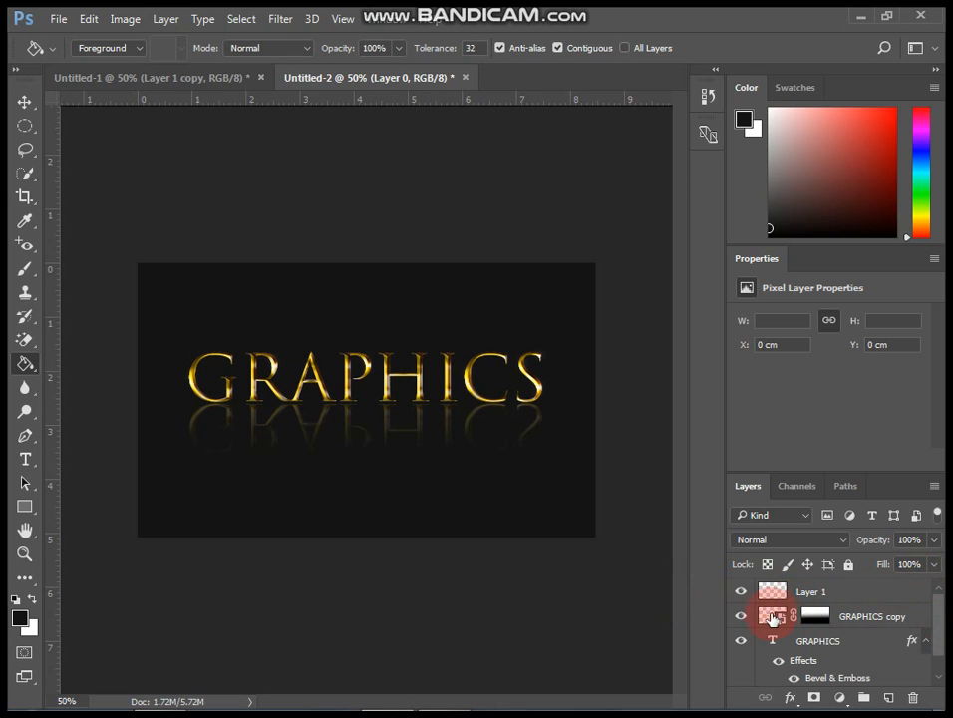
pyautogui.click(933, 540)
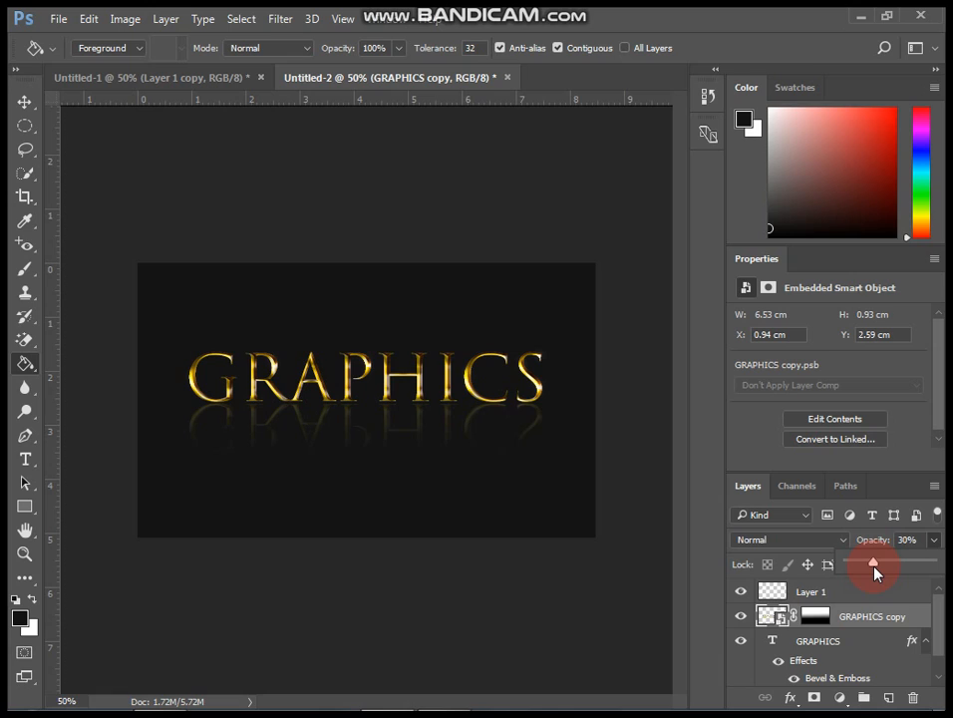
pyautogui.click(781, 591)
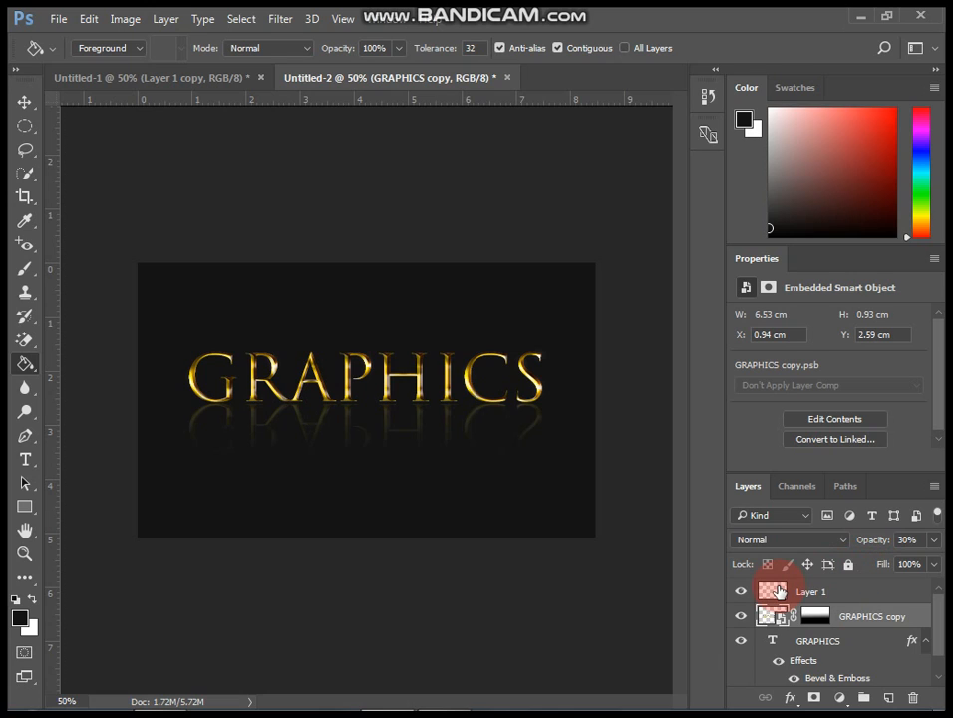
# Switch to the Move tool.
pyautogui.click(104, 188)
pyautogui.click(24, 101)
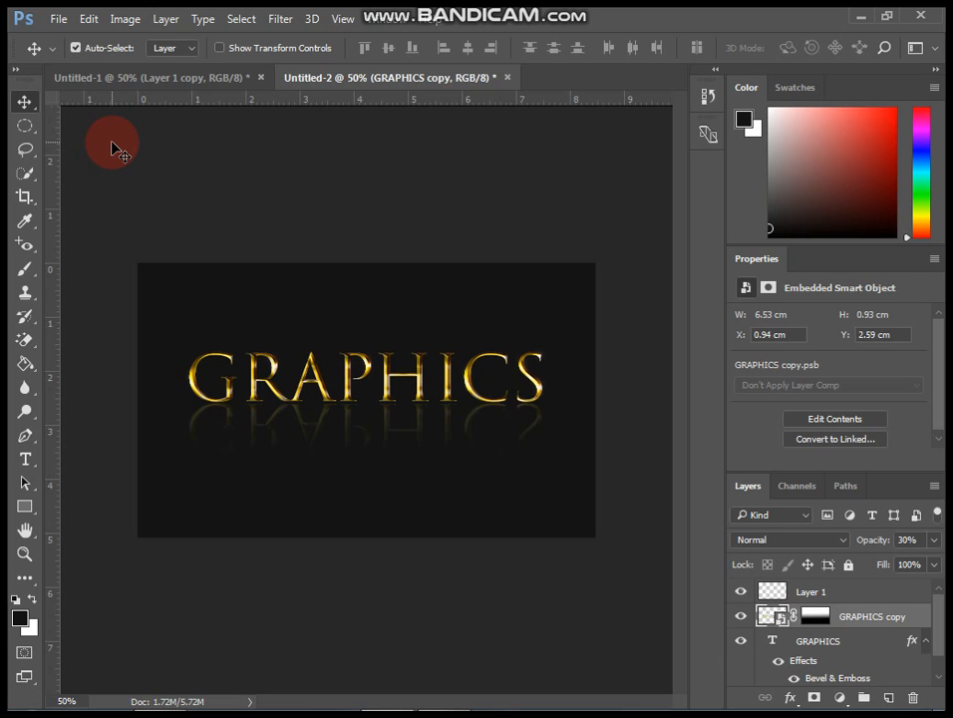
pyautogui.hotkey('ctrl', '+')
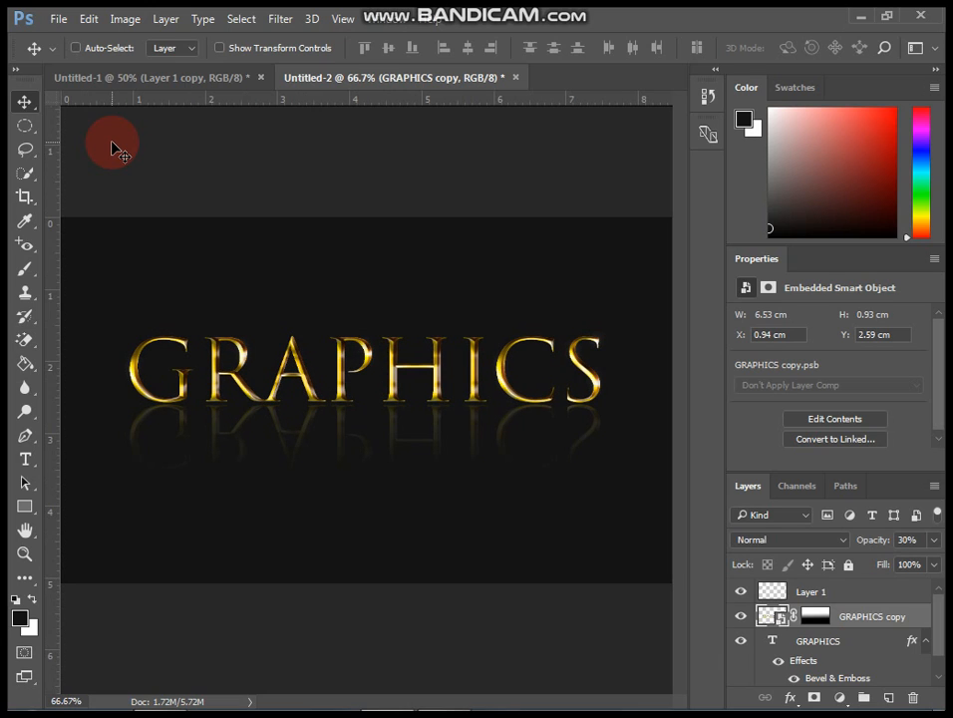